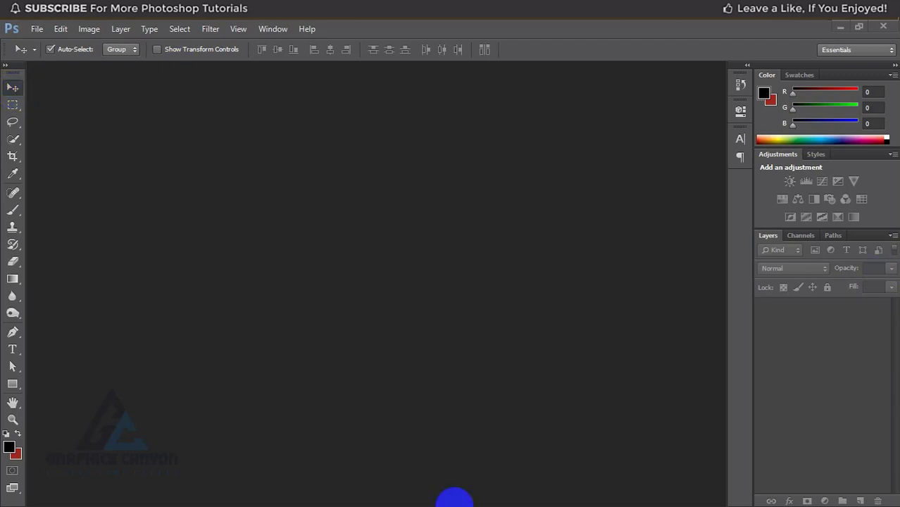
Step: Start a new document, keeping the size units in pixels
click(12, 107)
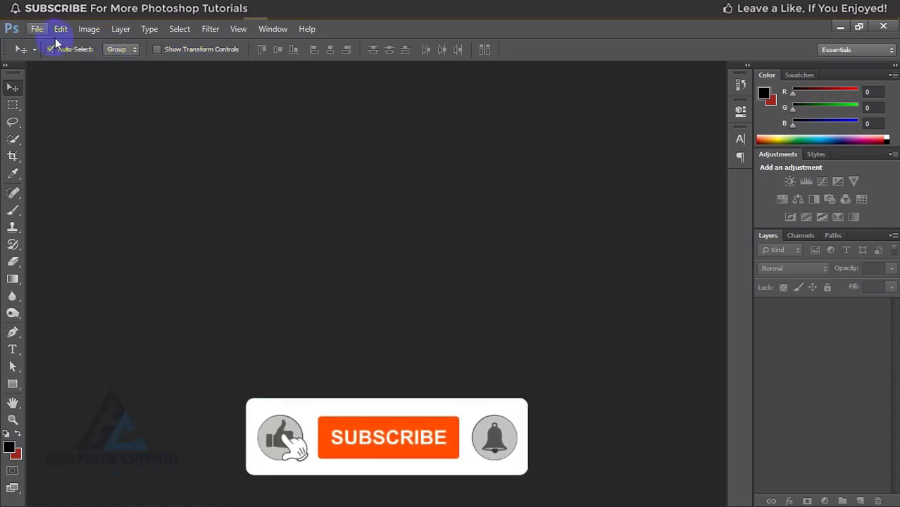
click(35, 29)
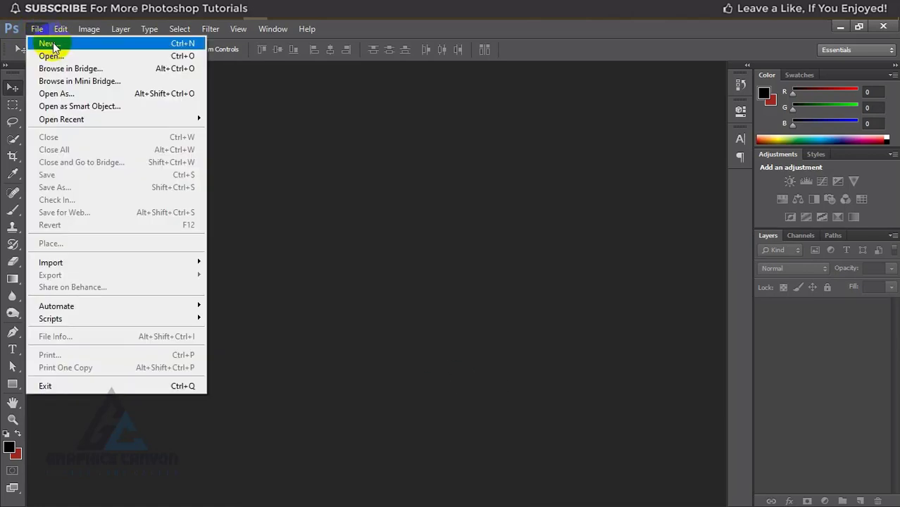
click(53, 42)
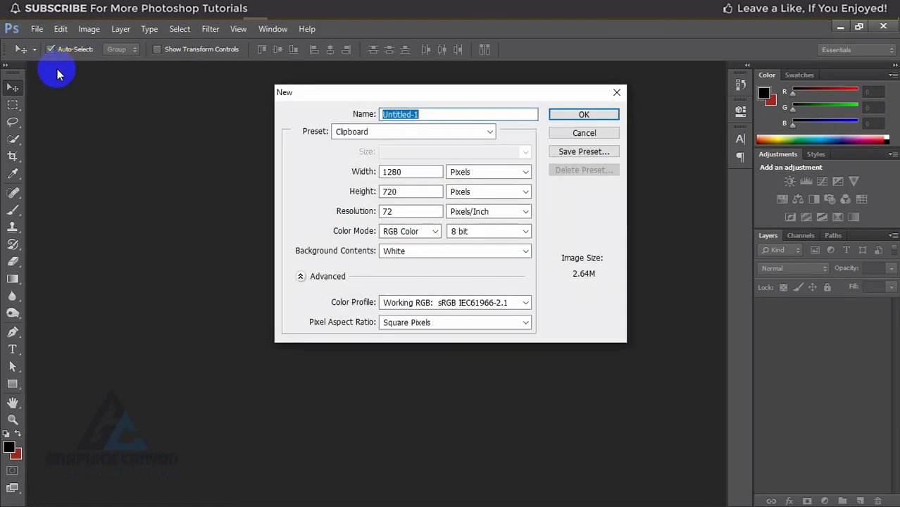
click(476, 174)
click(471, 192)
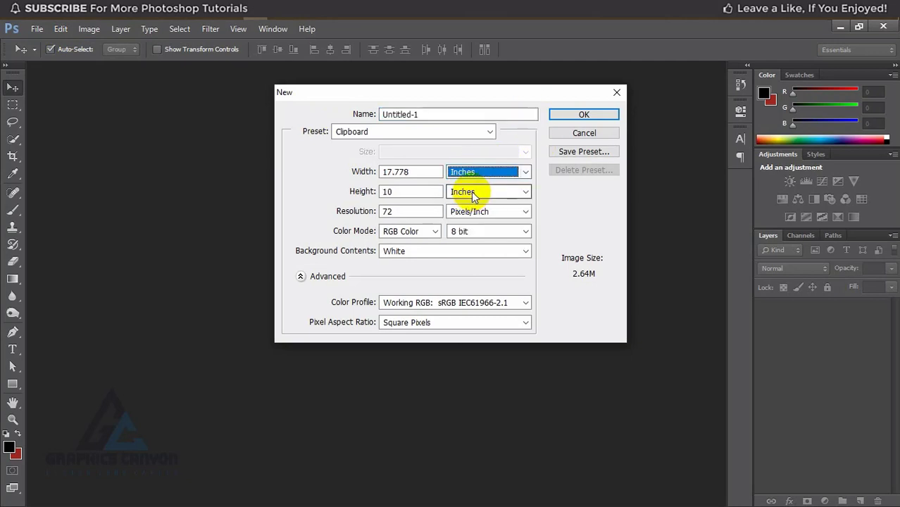
click(482, 176)
click(486, 183)
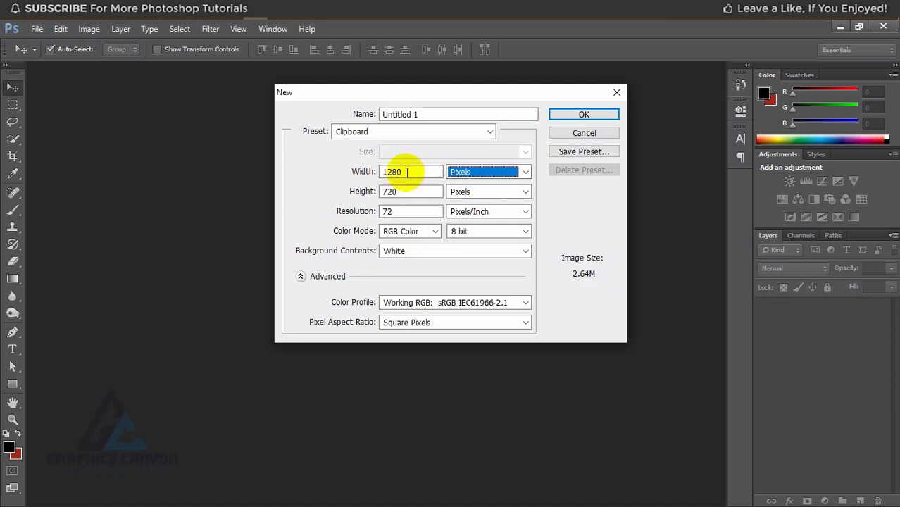
Step: Create a 1280×720 px document at 300 pixels/inch in CMYK Color
double_click(408, 172)
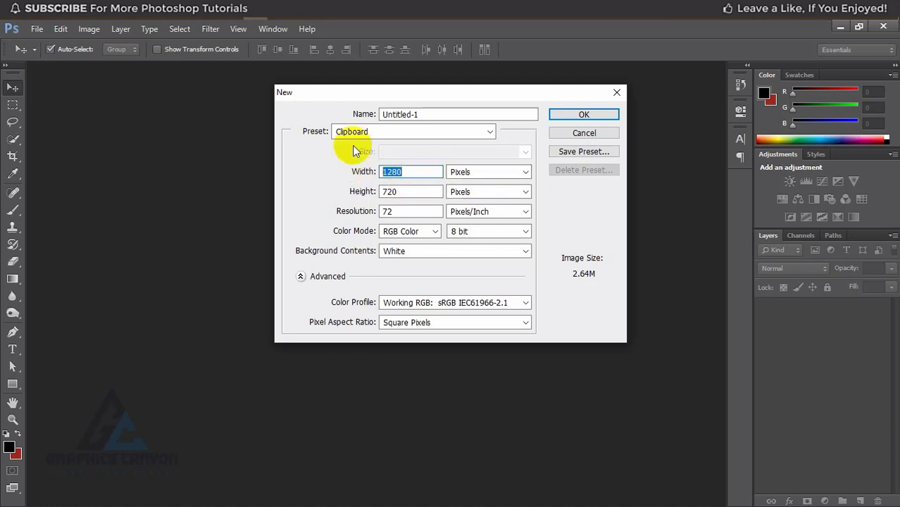
double_click(386, 191)
double_click(385, 211)
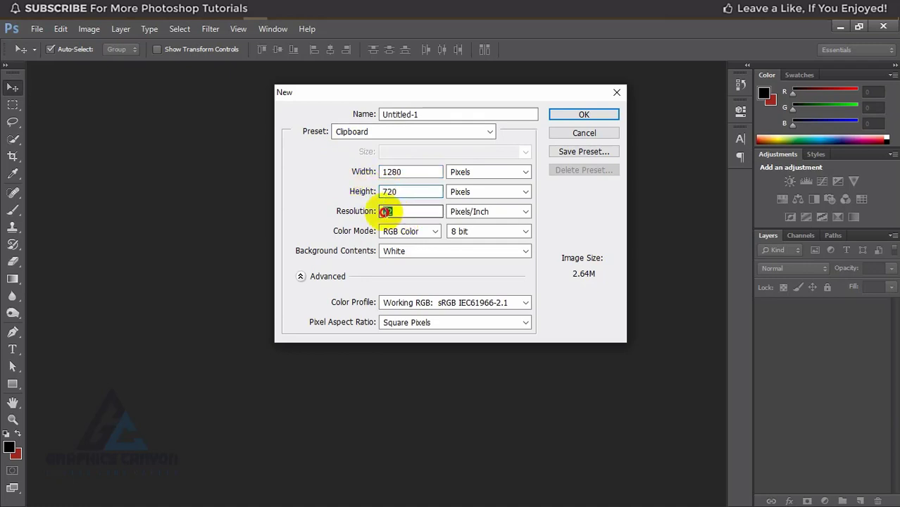
text(300)
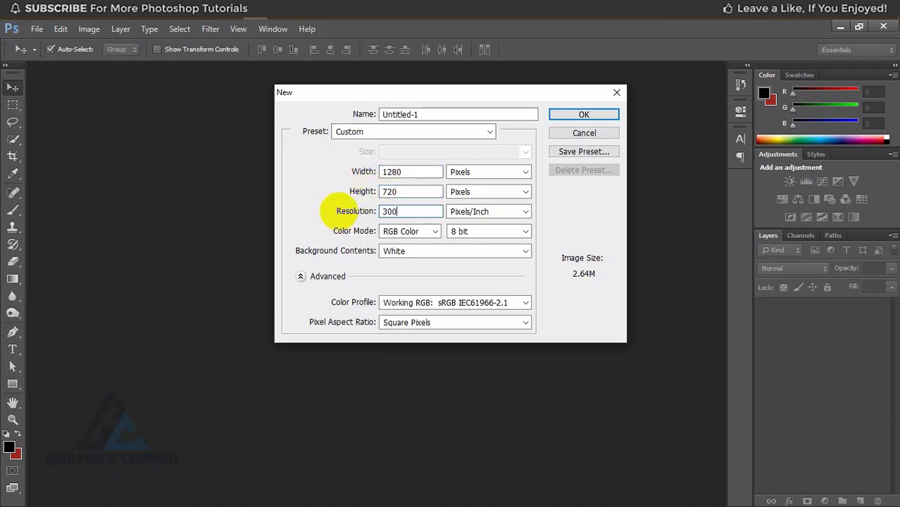
click(424, 233)
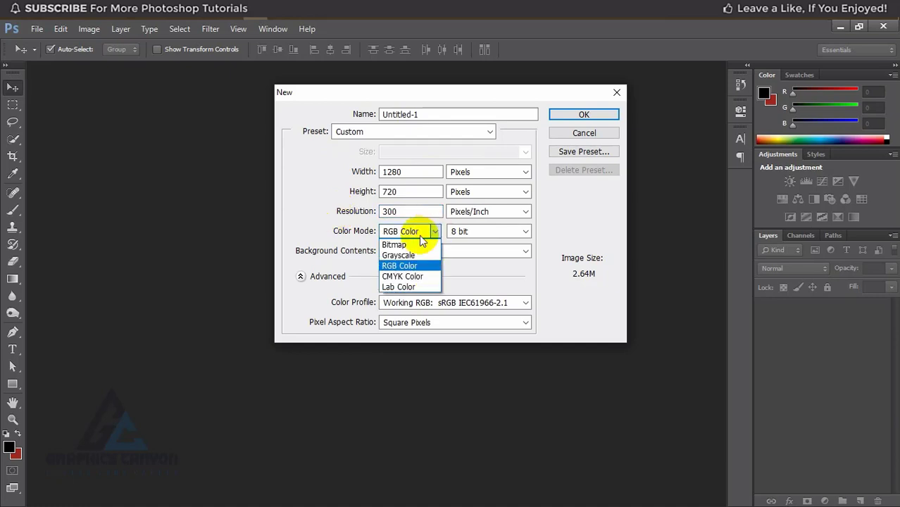
click(416, 277)
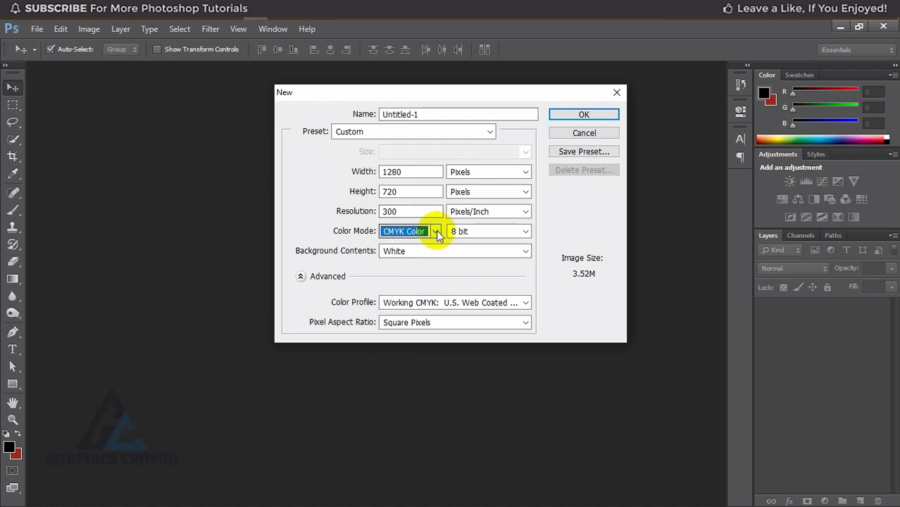
click(573, 115)
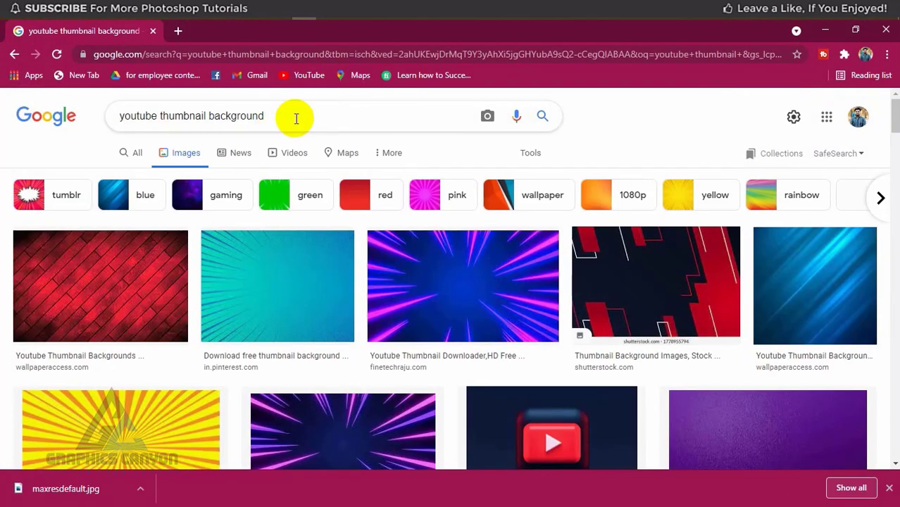
Step: Scroll through the 'youtube thumbnail background' image results
drag(295, 119, 102, 120)
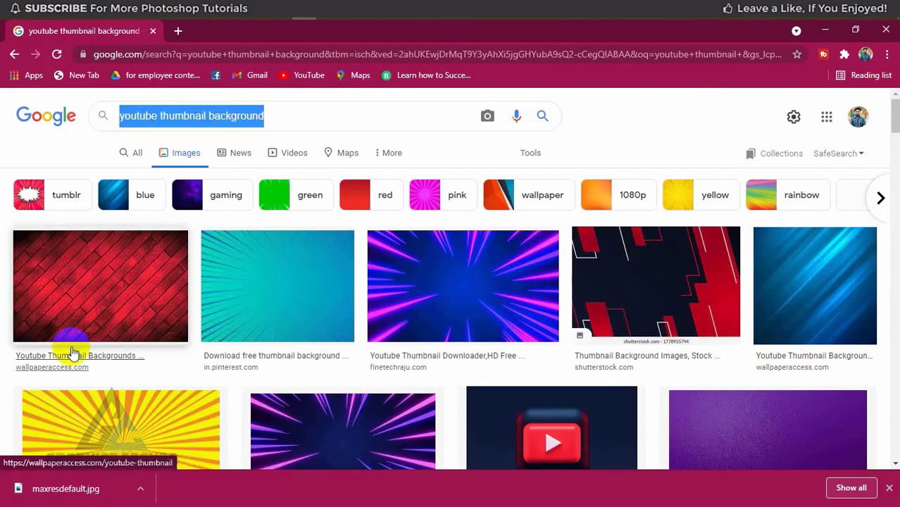
scroll(774, 352, down, 4)
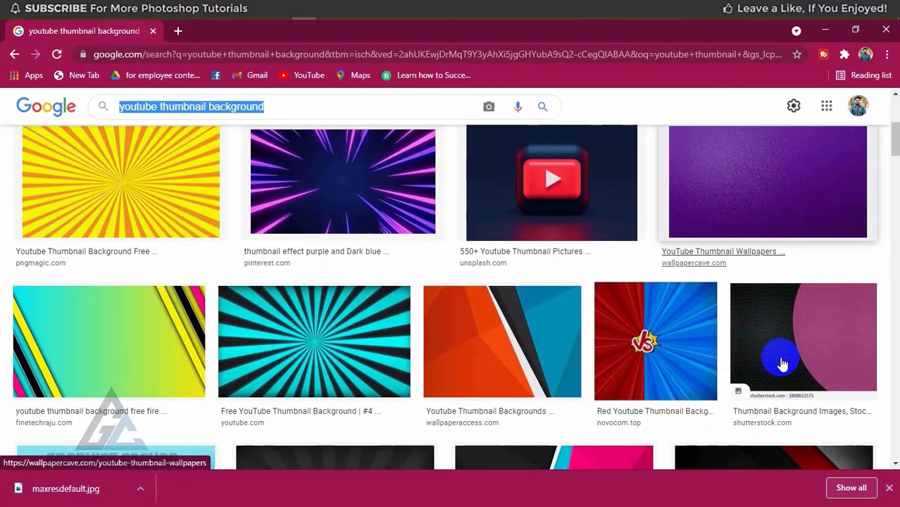
scroll(782, 363, down, 3)
scroll(781, 362, down, 3)
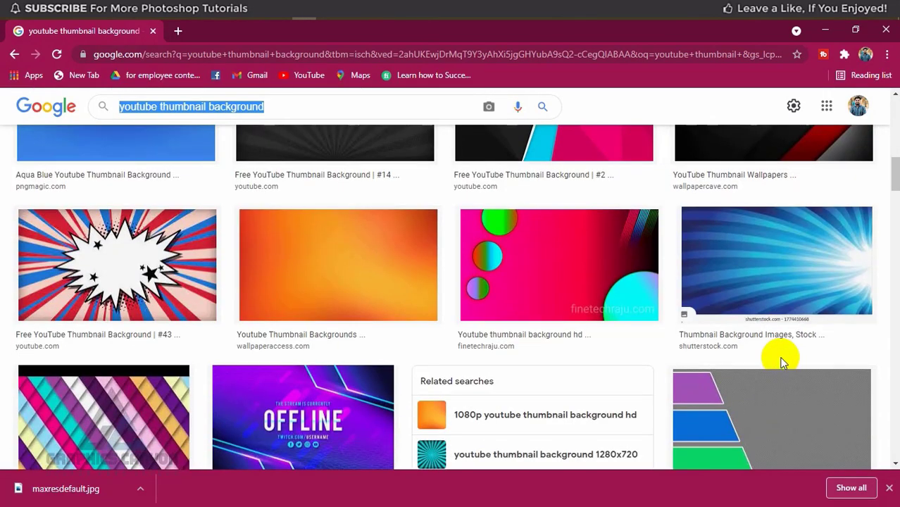
scroll(782, 363, down, 1)
scroll(782, 363, down, 1)
scroll(781, 362, down, 1)
scroll(782, 363, down, 2)
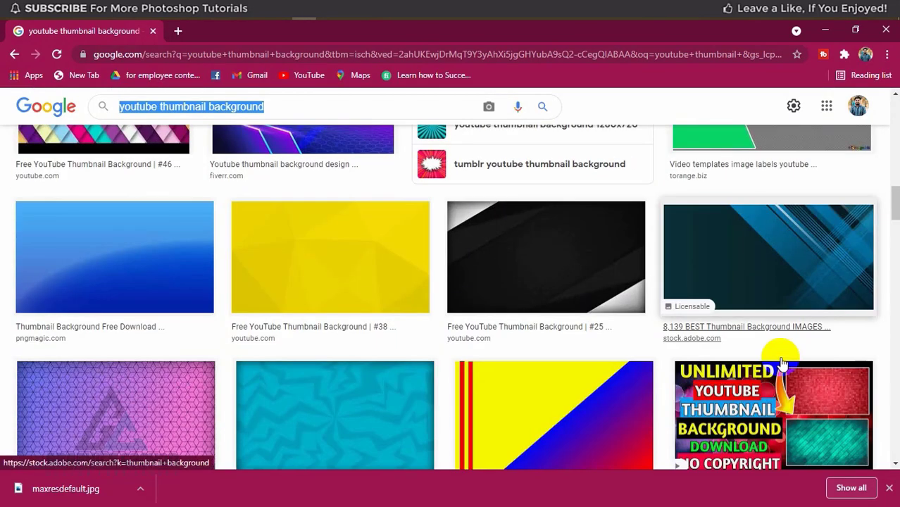
scroll(781, 363, down, 2)
scroll(707, 380, down, 3)
scroll(707, 384, down, 3)
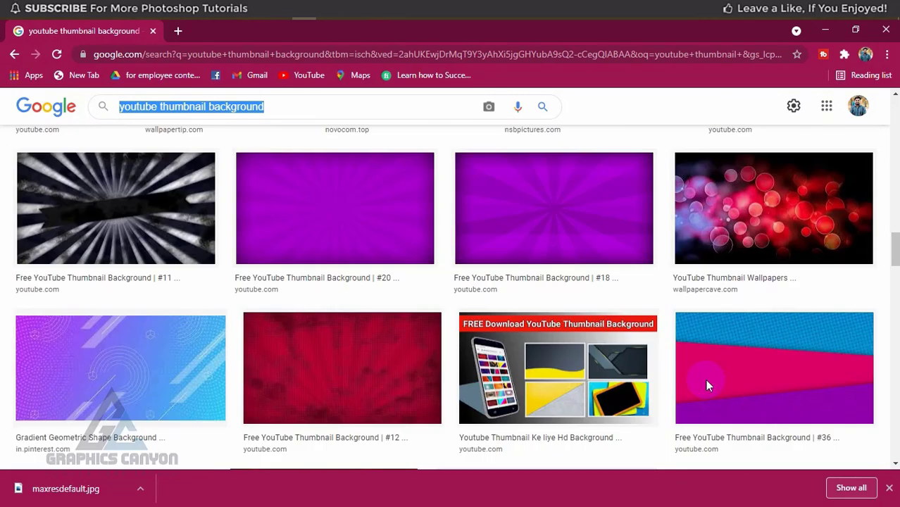
scroll(708, 386, down, 1)
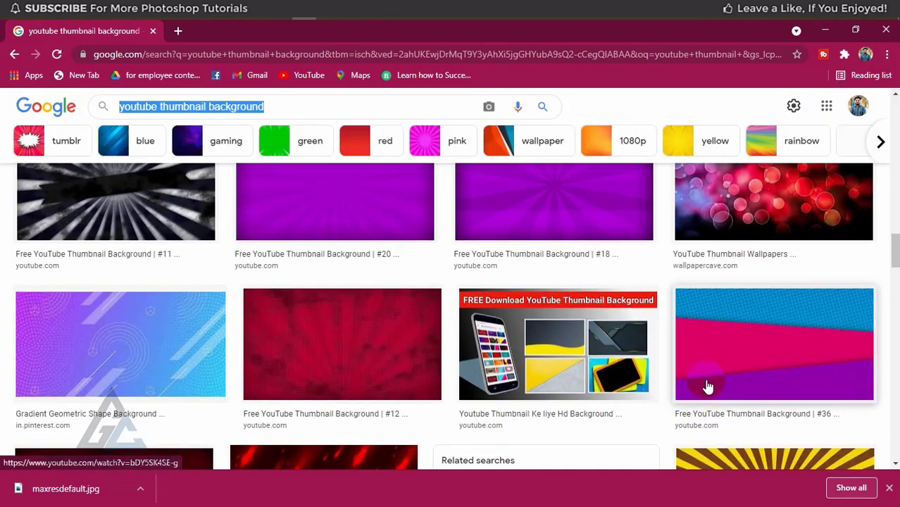
scroll(707, 386, down, 2)
scroll(707, 386, down, 3)
scroll(708, 386, down, 2)
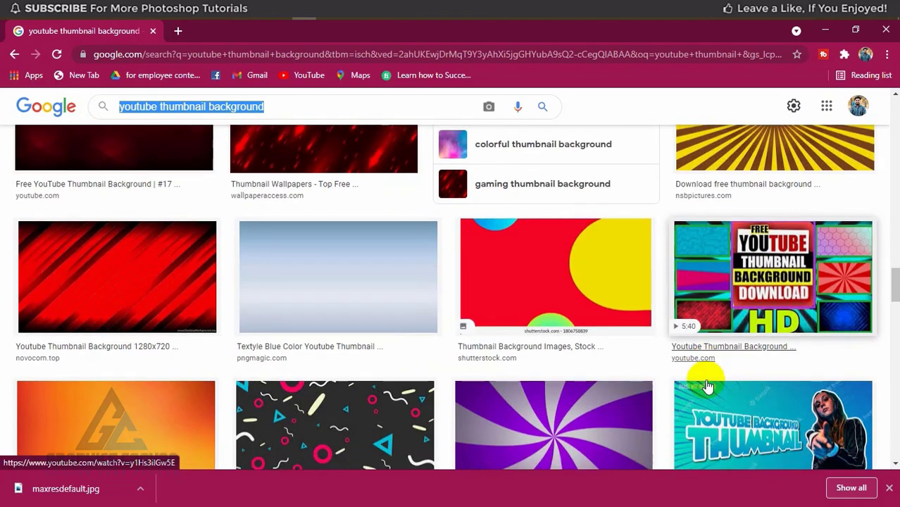
scroll(707, 386, down, 3)
scroll(707, 386, down, 3)
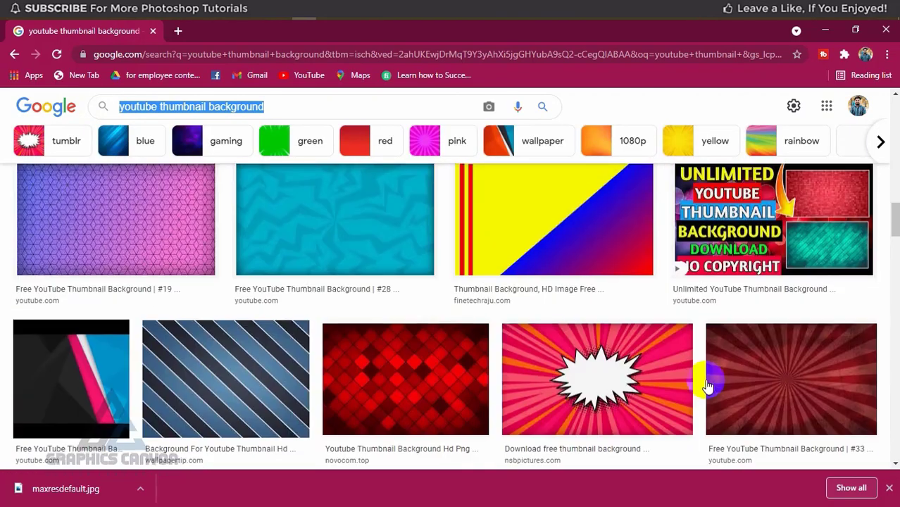
scroll(707, 386, down, 3)
scroll(707, 386, up, 2)
scroll(708, 385, up, 3)
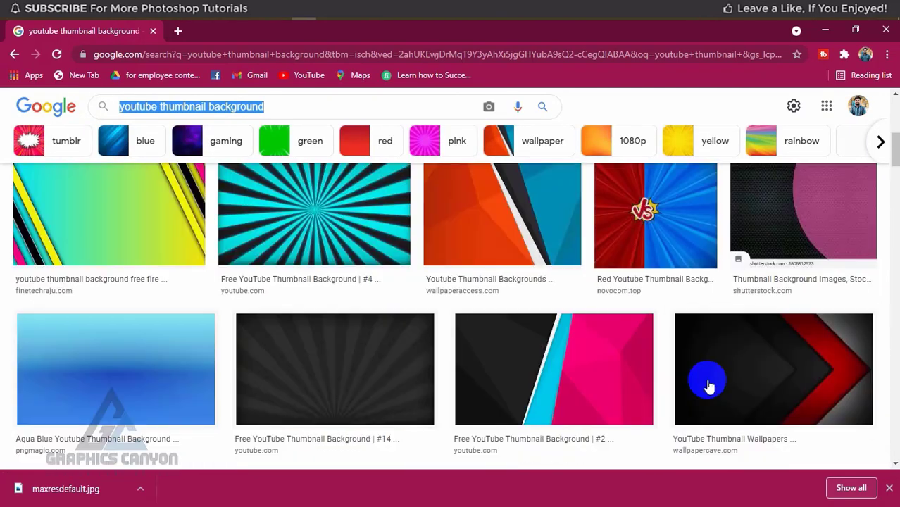
Step: Preview the pink, cyan and black background and copy the image
click(591, 390)
right_click(628, 206)
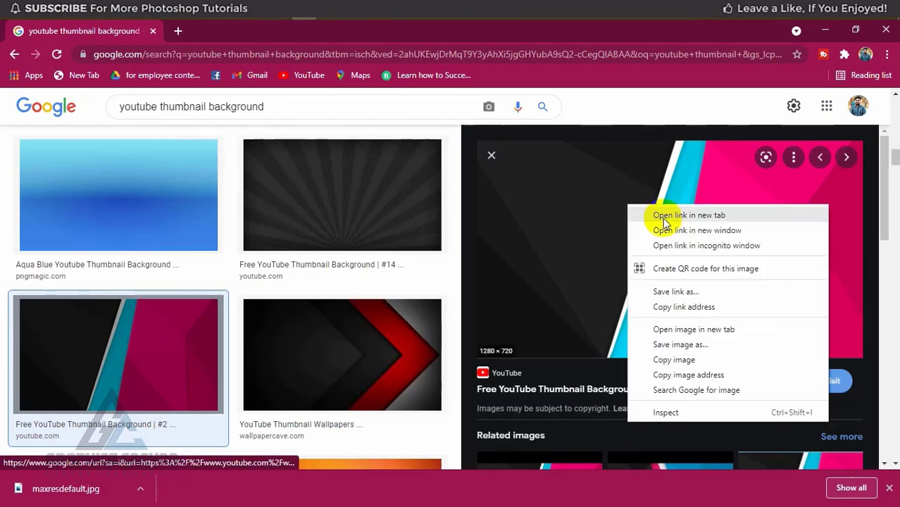
click(675, 359)
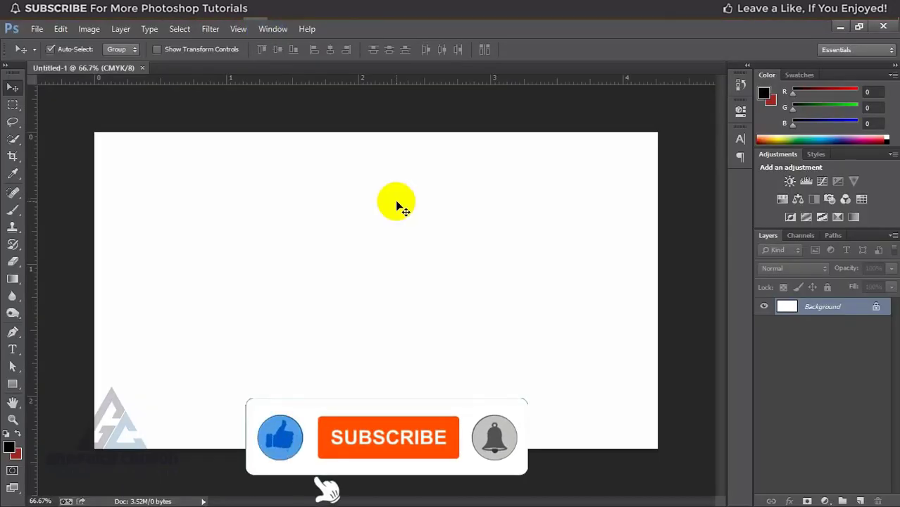
Step: Paste the copied background into the document, then undo a vertical flip
key(ctrl+v)
click(324, 192)
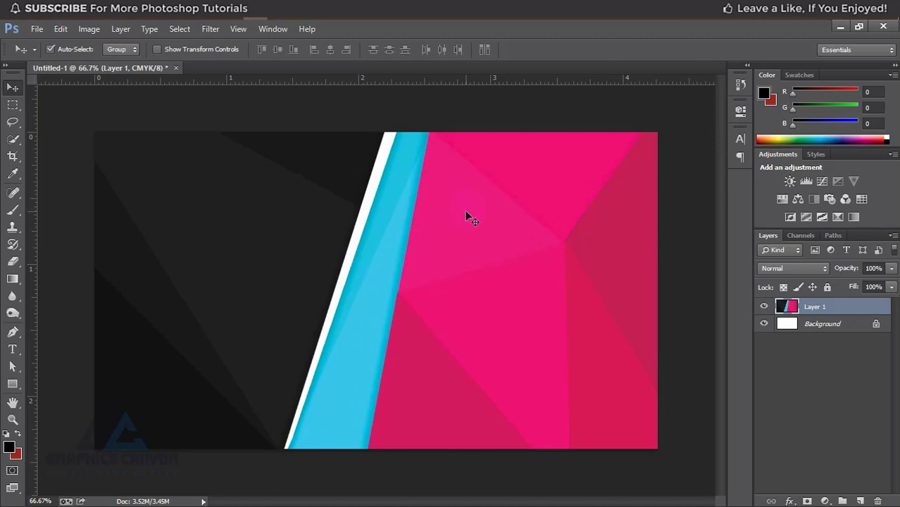
key(ctrl+t)
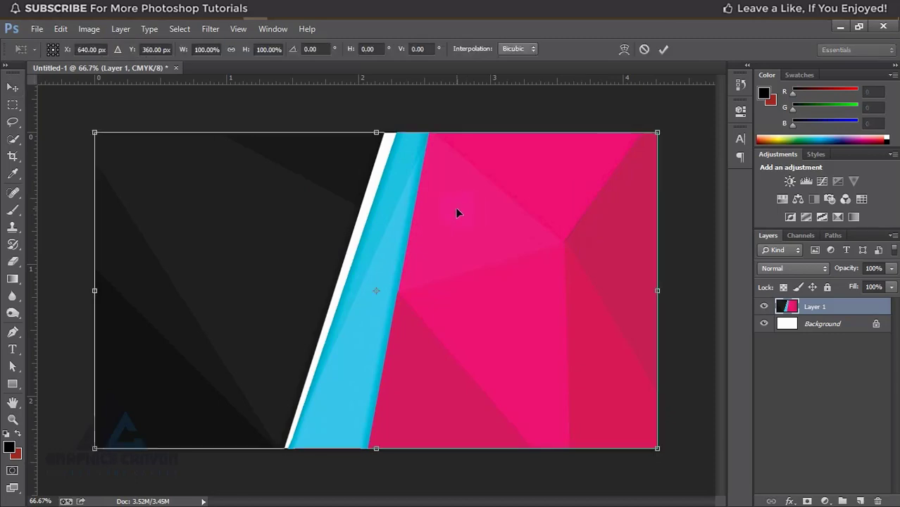
right_click(454, 206)
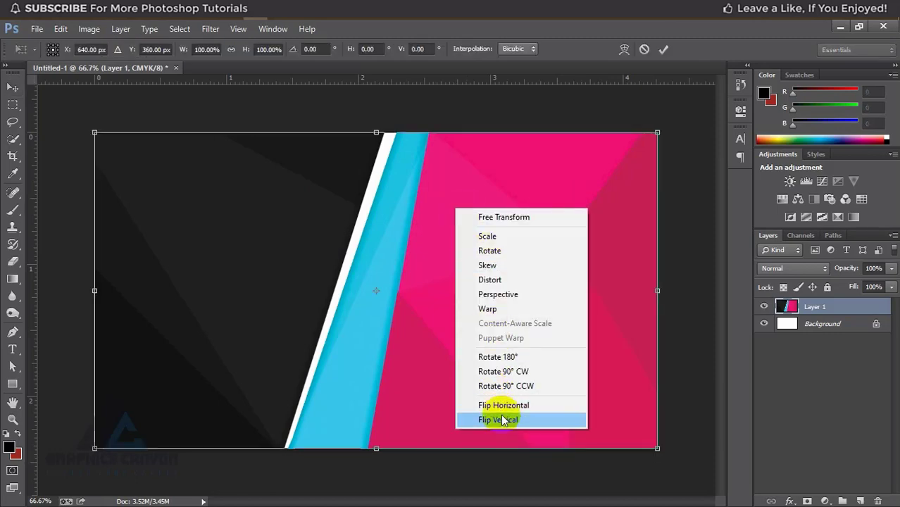
click(500, 419)
right_click(491, 233)
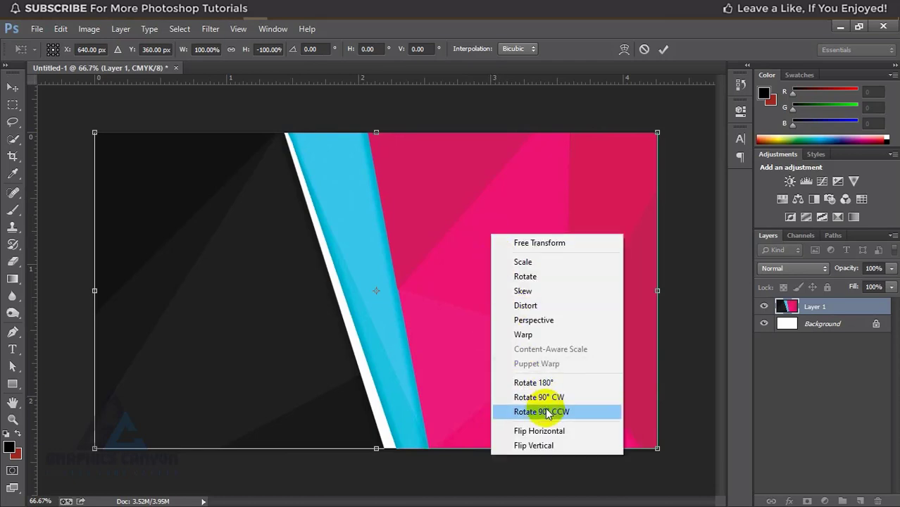
click(445, 272)
key(ctrl+z)
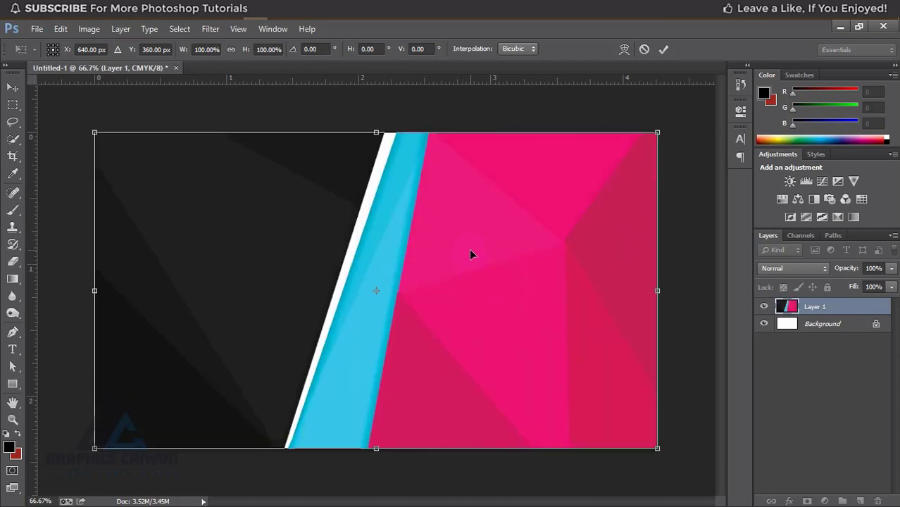
Step: Flip the background horizontally so the pink sits on the left
right_click(469, 248)
click(535, 447)
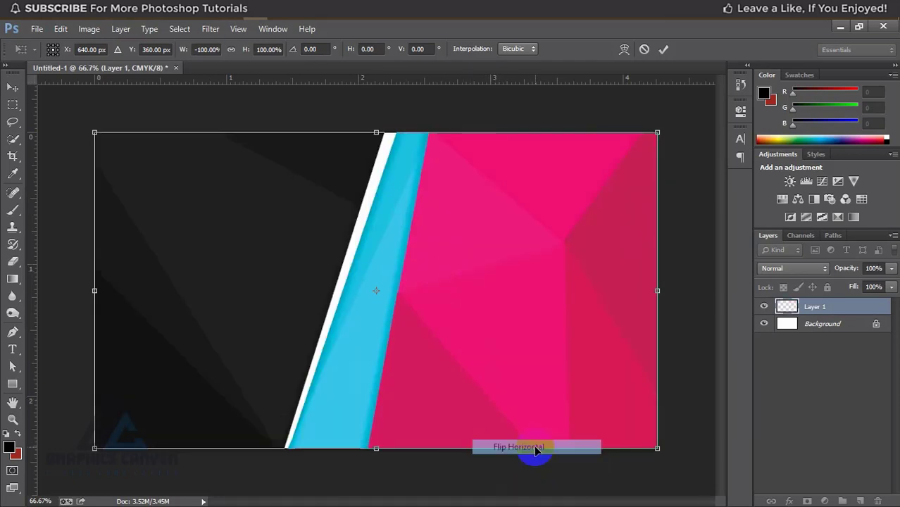
click(662, 48)
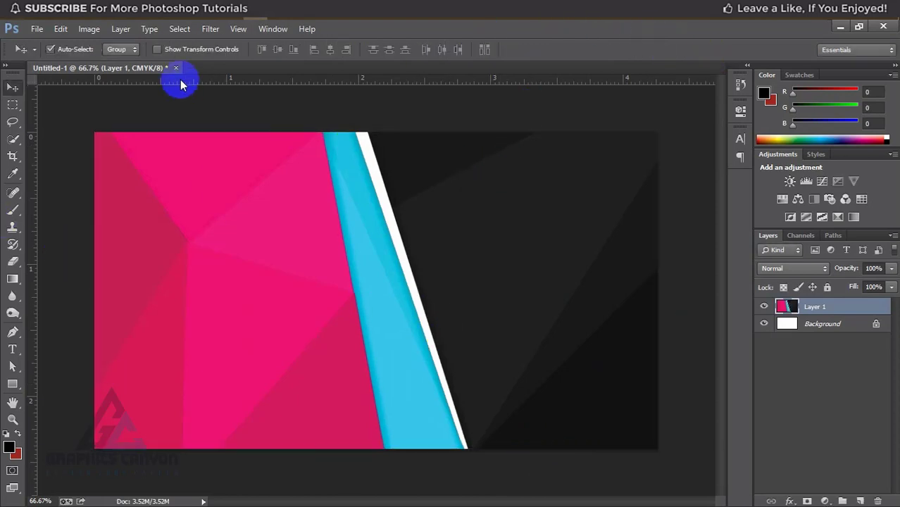
click(210, 30)
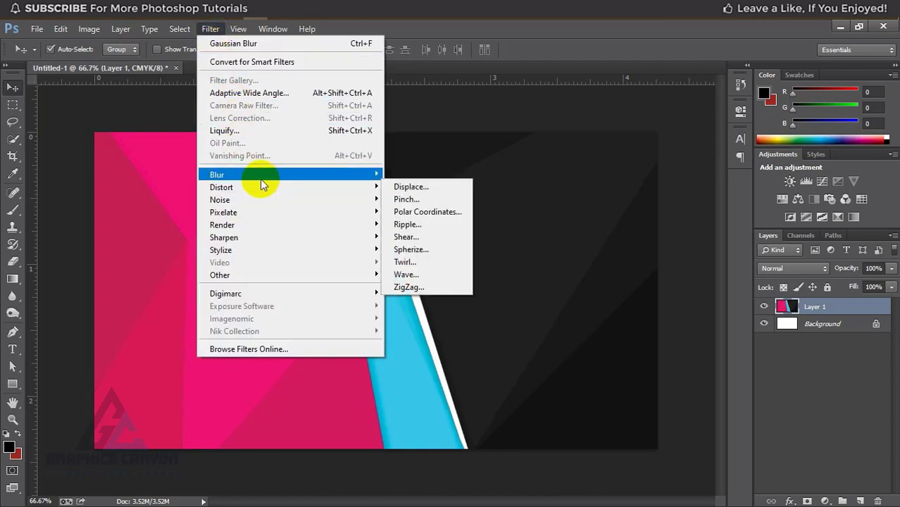
Step: Blur the background layer with a 55.0-pixel Gaussian Blur radius
mouse_move(216, 175)
click(414, 270)
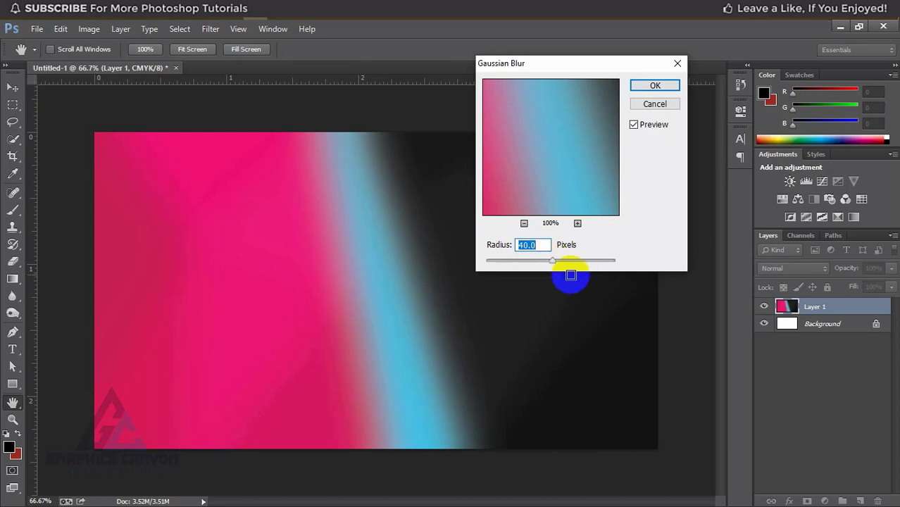
drag(551, 261, 566, 264)
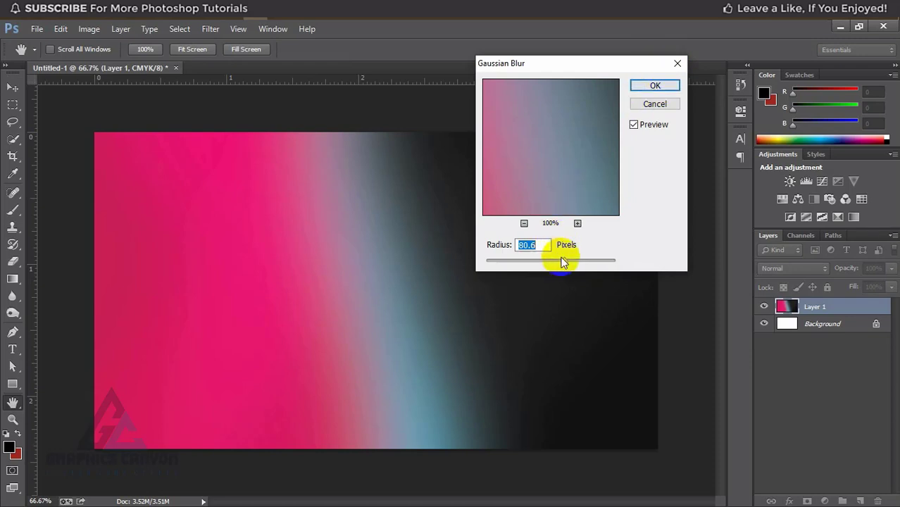
drag(564, 261, 558, 262)
click(654, 85)
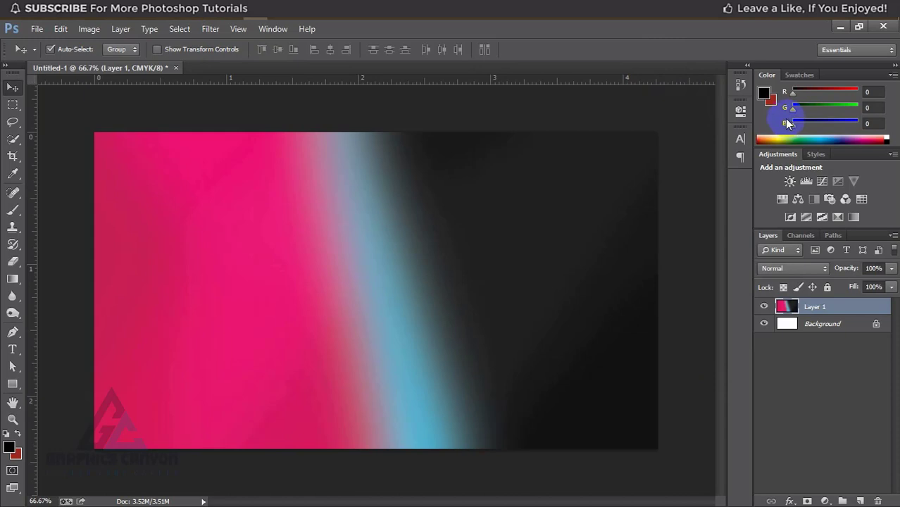
click(616, 426)
click(540, 354)
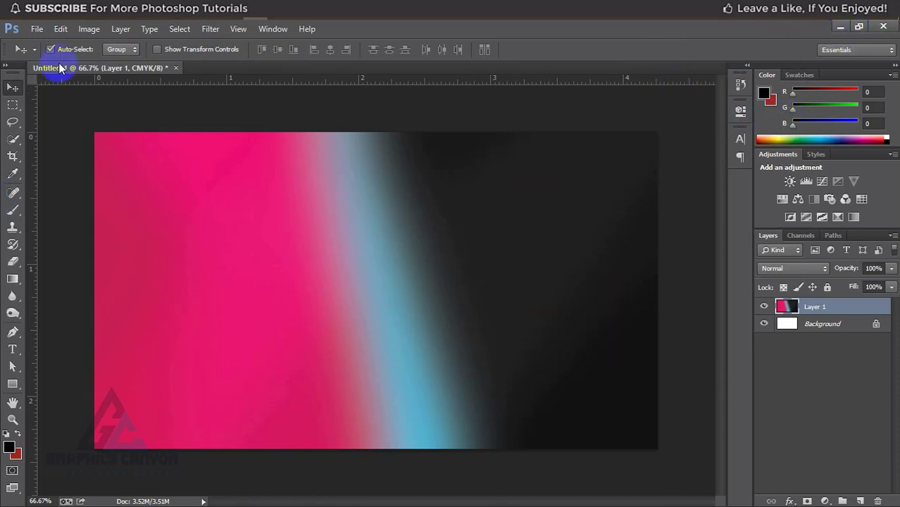
Step: Place the IMG_8514 photo from the Youtube folder into the document
click(35, 29)
click(69, 243)
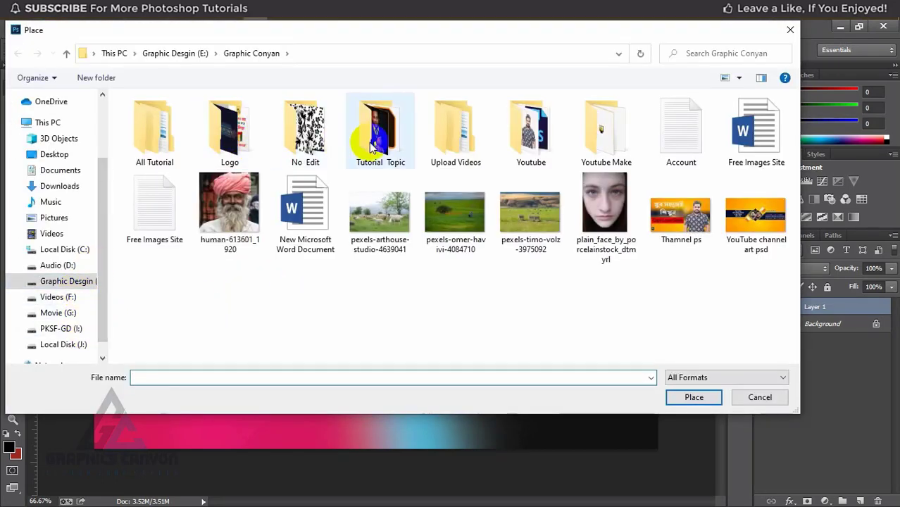
double_click(514, 145)
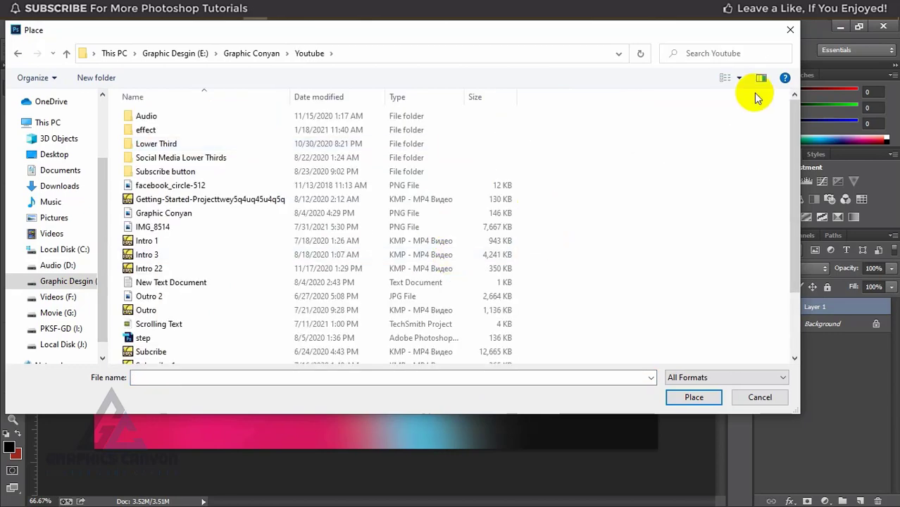
click(738, 78)
click(769, 37)
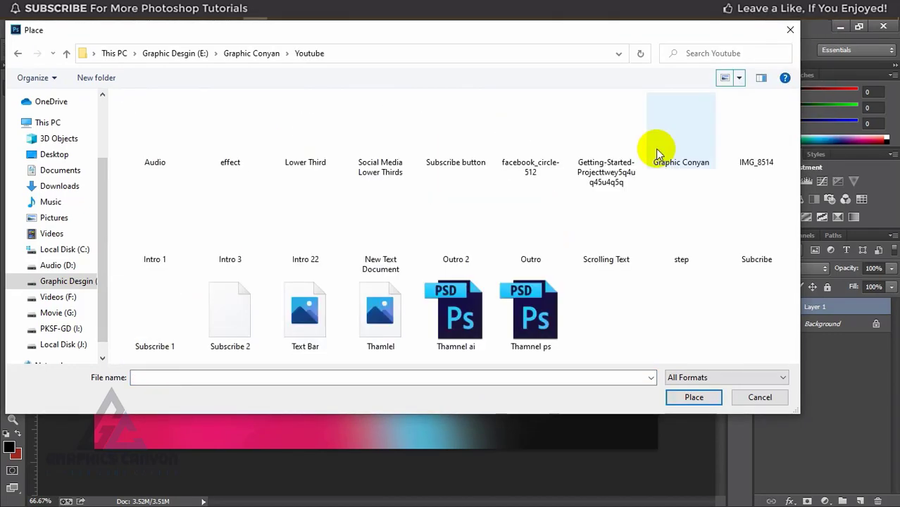
click(750, 167)
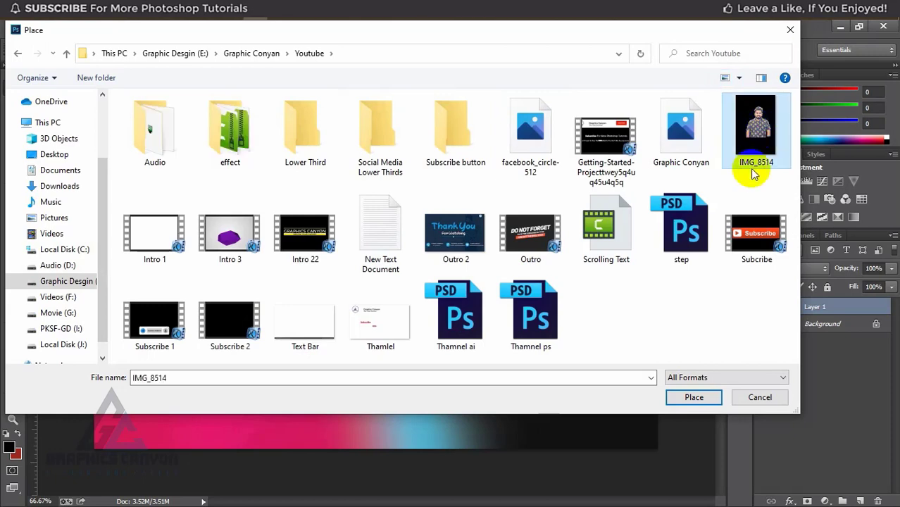
click(693, 397)
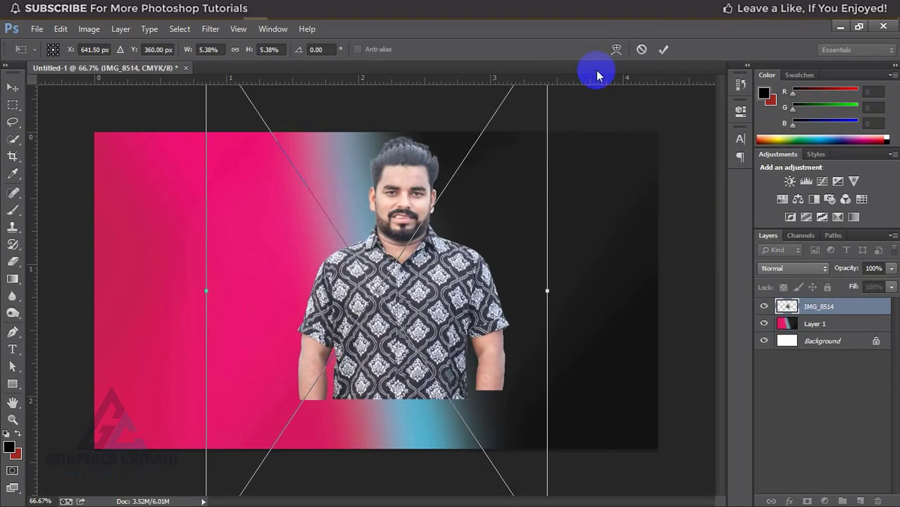
Step: Enlarge the man's photo, move it to the right side, and rasterize the layer
drag(482, 132, 596, 72)
click(663, 49)
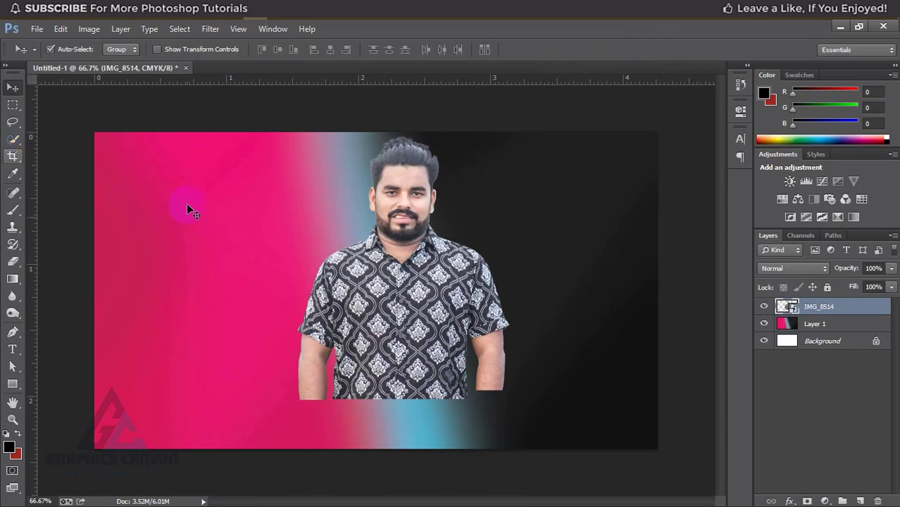
drag(387, 250, 512, 276)
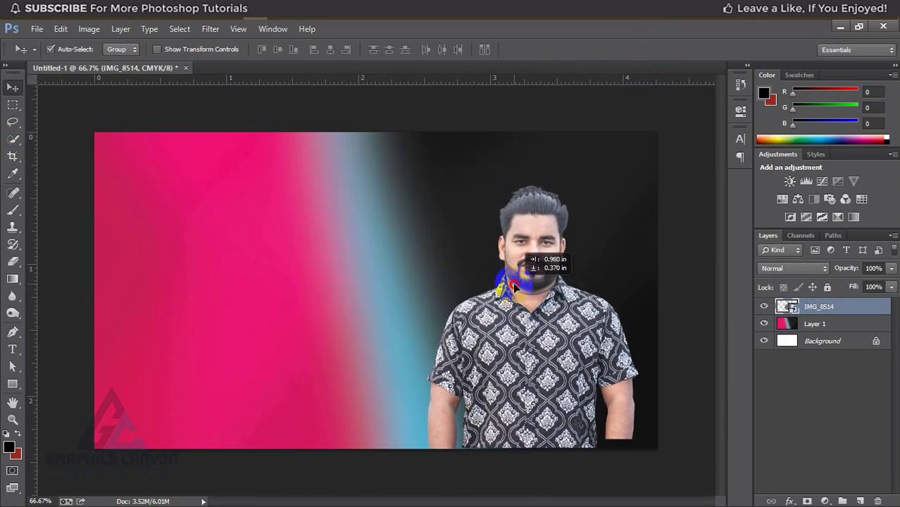
click(846, 307)
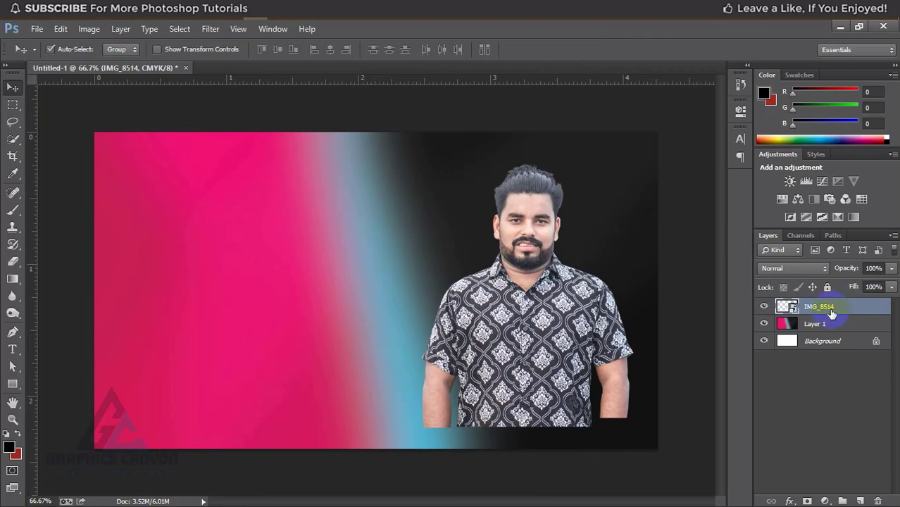
right_click(831, 313)
click(669, 223)
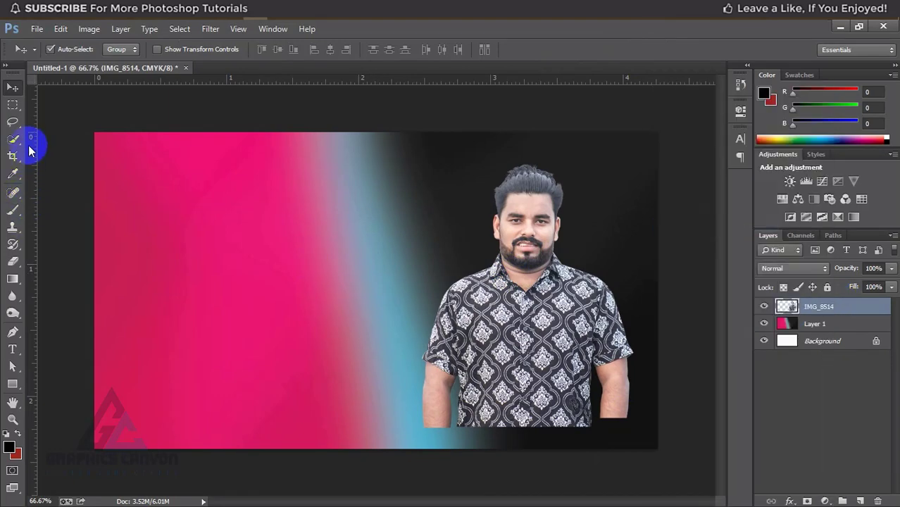
Step: Delete the strip along the bottom edge of the man's photo
click(13, 105)
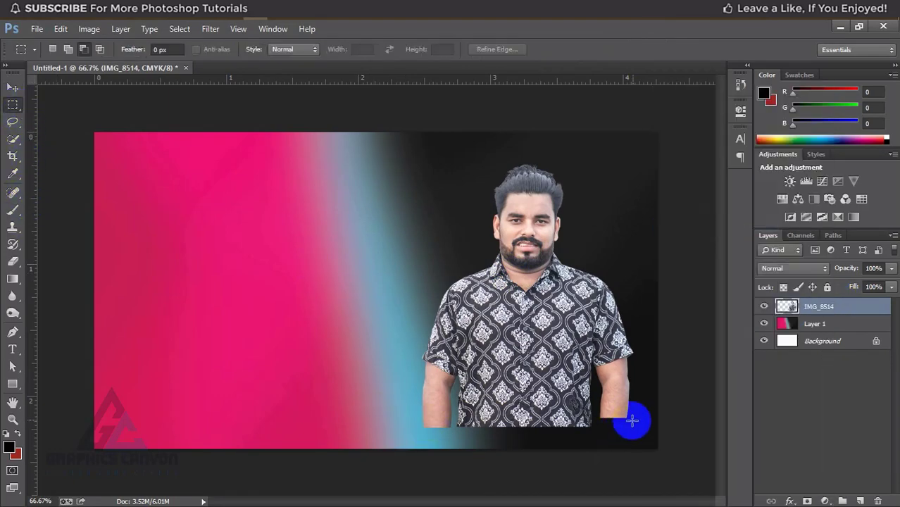
drag(632, 420, 386, 426)
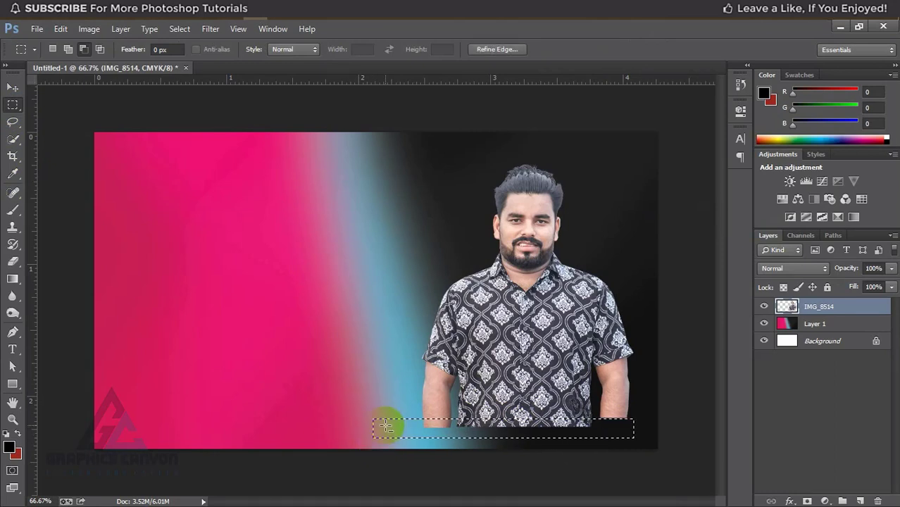
key(Delete)
key(ctrl+d)
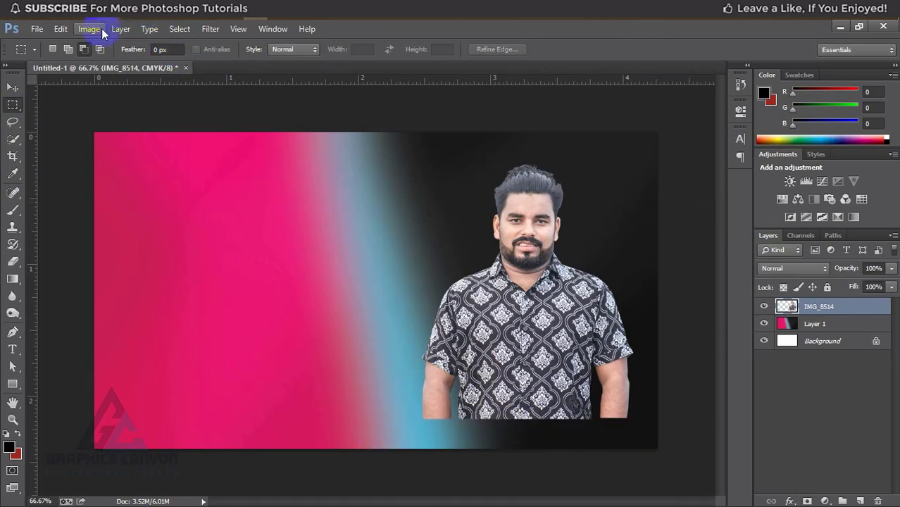
Step: Move the man down to the canvas bottom, then slightly left
click(13, 87)
mouse_move(526, 351)
mouse_down()
mouse_move(556, 360)
mouse_move(548, 385)
mouse_up()
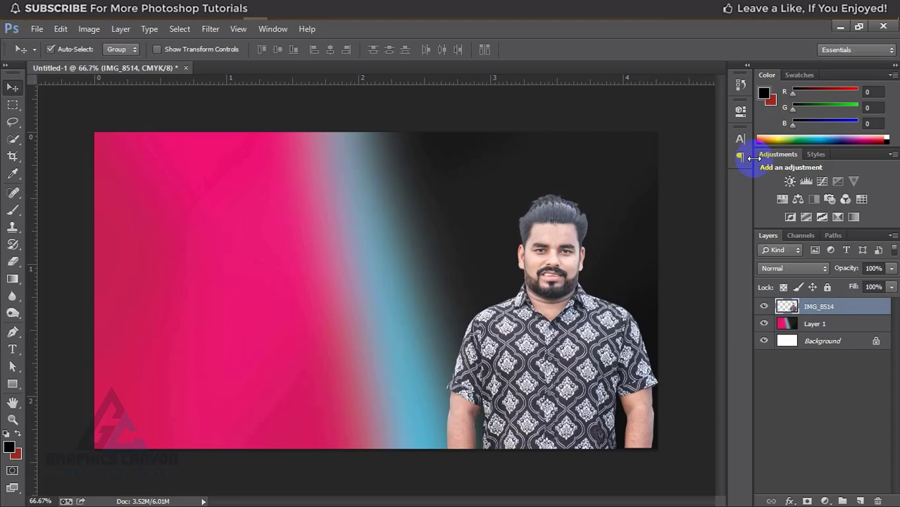
click(13, 104)
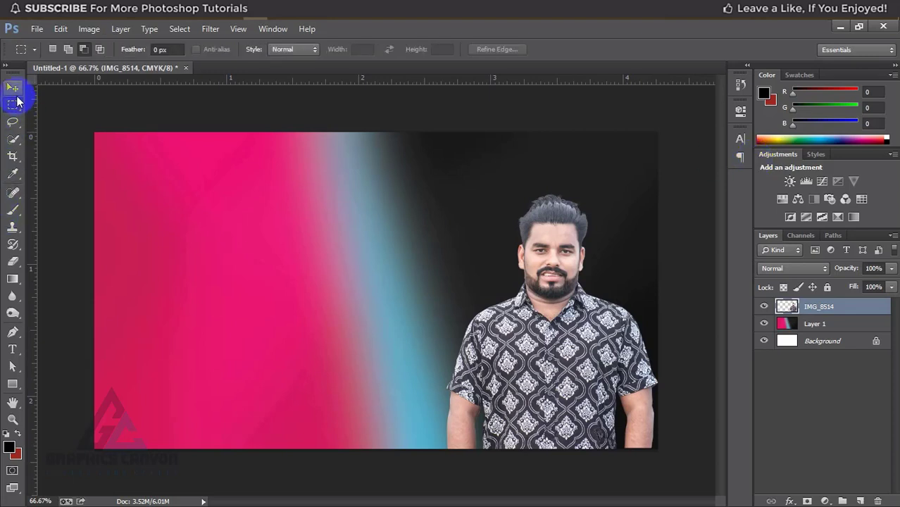
click(13, 87)
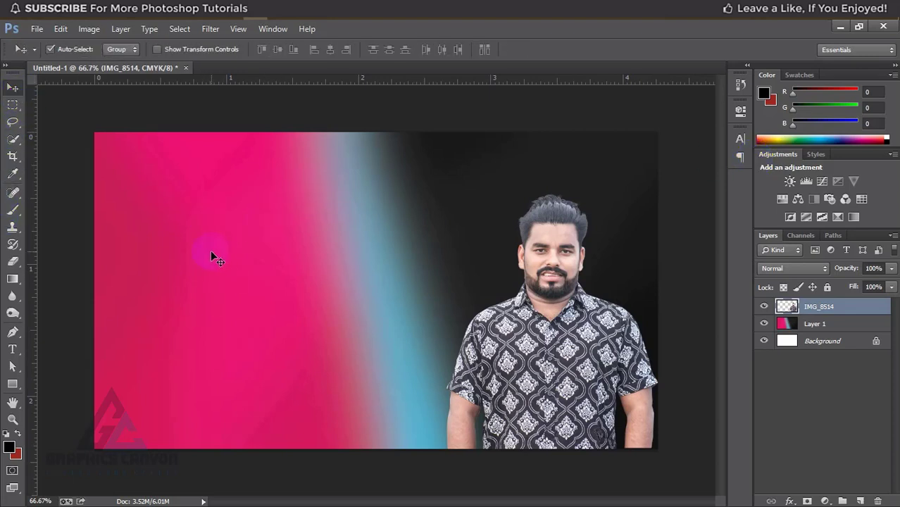
drag(546, 326, 528, 328)
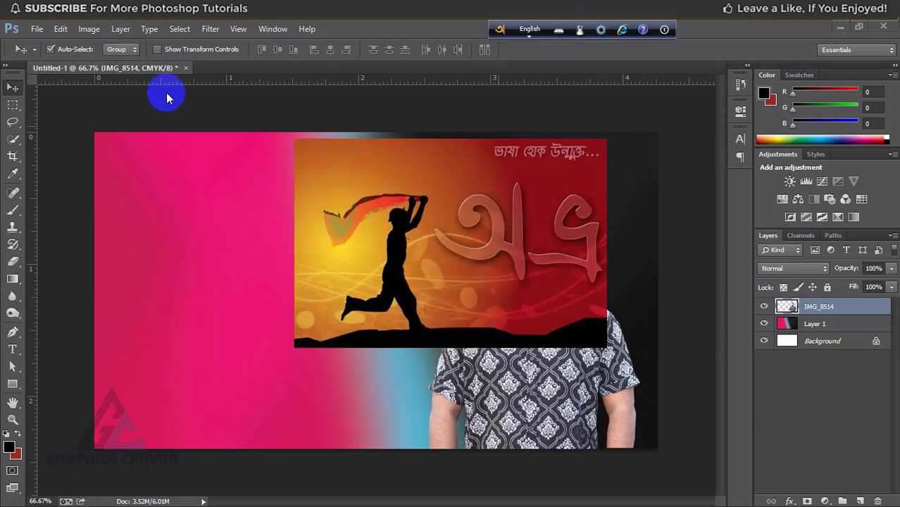
Step: Switch Avro Keyboard output to ANSI and return the keyboard to English
click(598, 31)
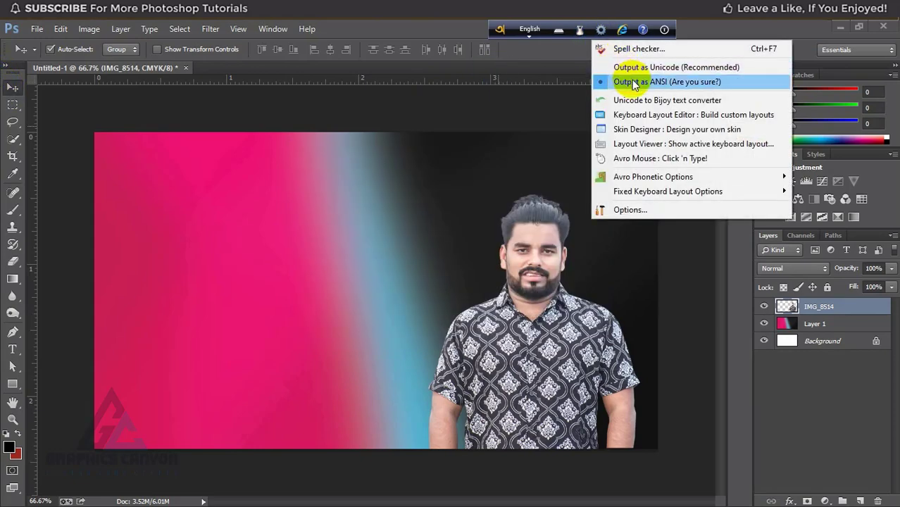
click(633, 88)
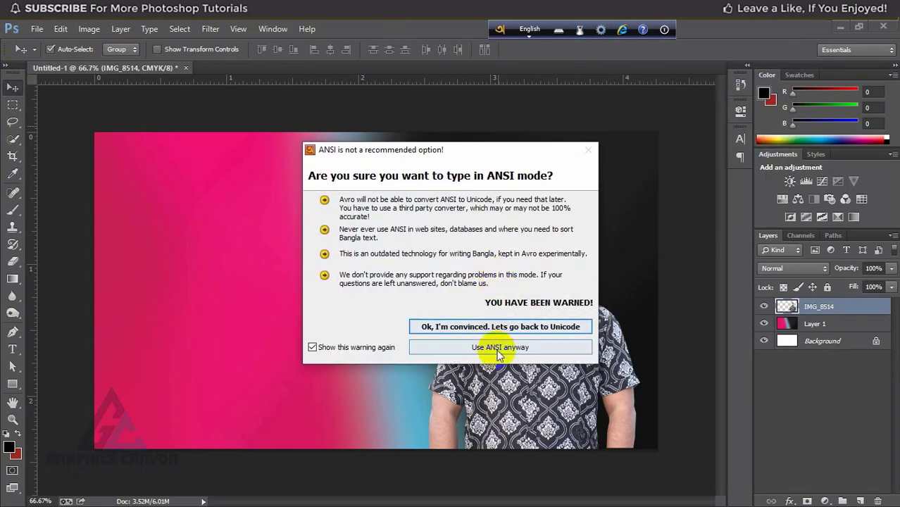
click(473, 348)
click(524, 28)
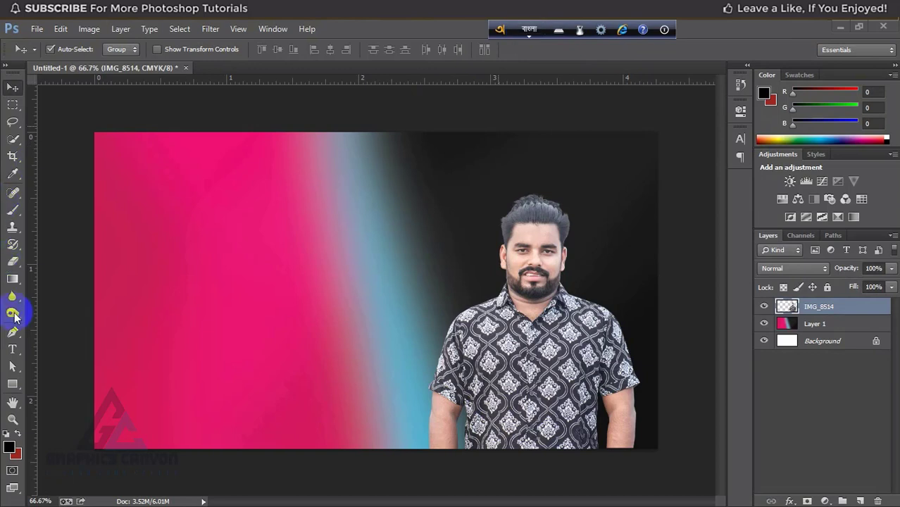
click(12, 350)
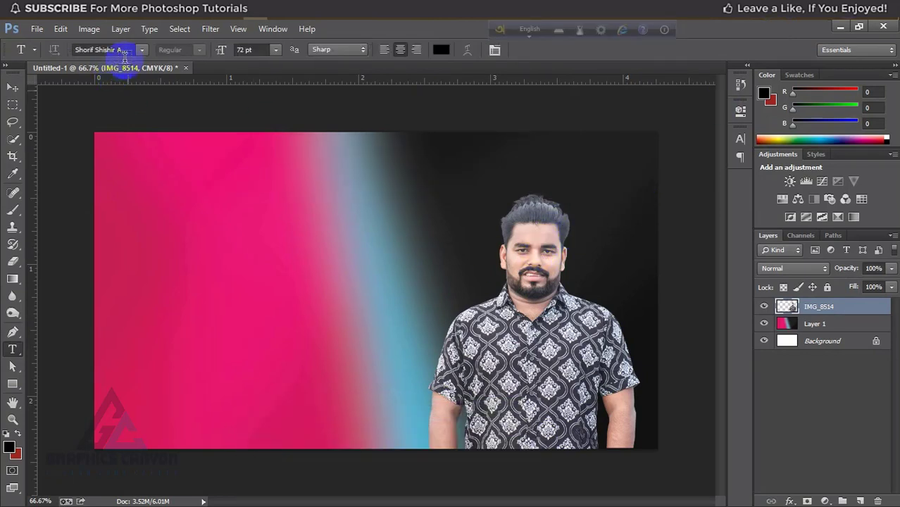
Step: Start a Bangla text layer on the pink area with খুব সহজেই and the word for thumbnail
click(179, 205)
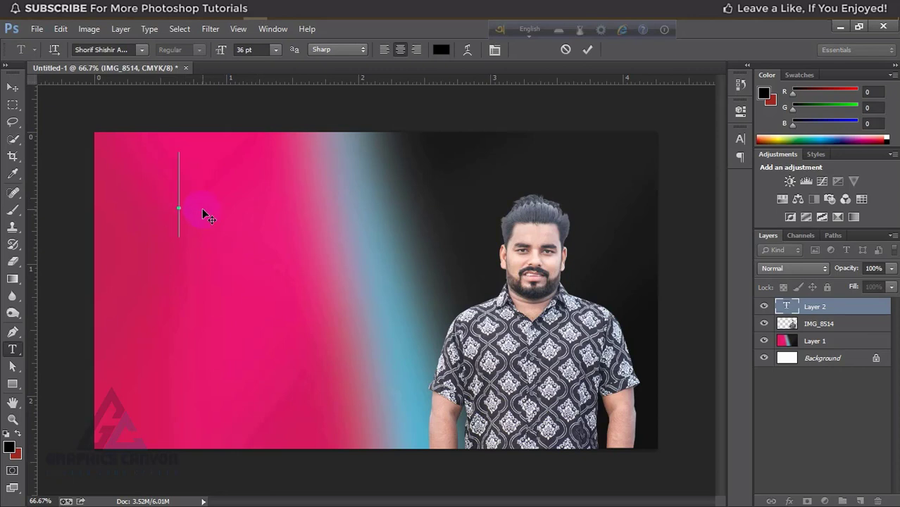
key(F12)
text(khu)
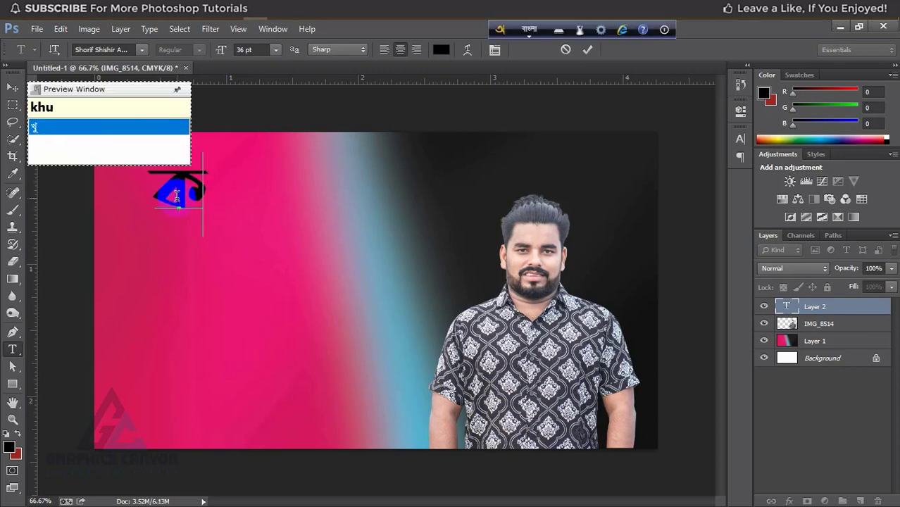
text(b)
key(space)
text(h)
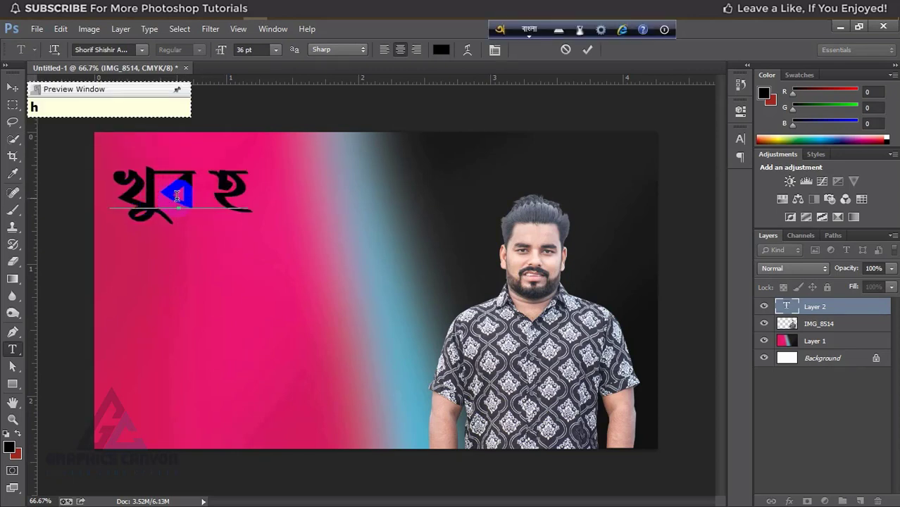
text(ohoje)
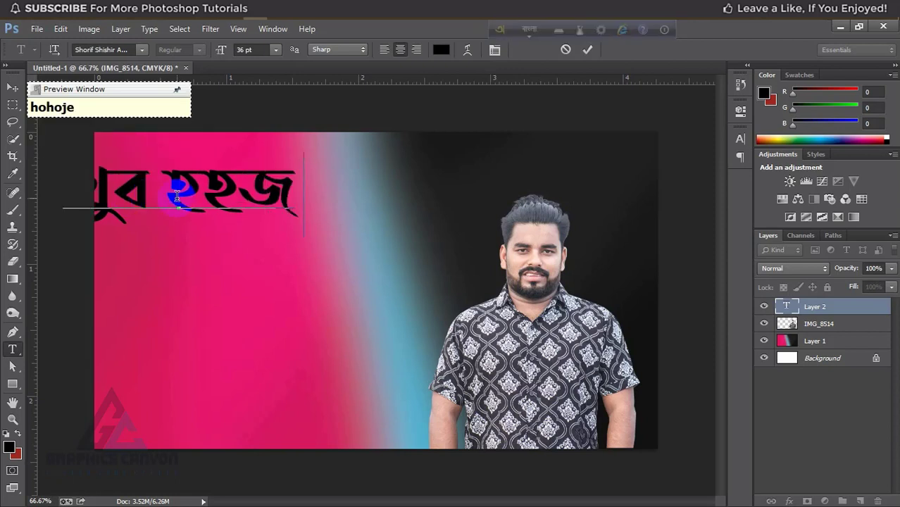
text(i)
key(Left)
key(Left)
key(Left)
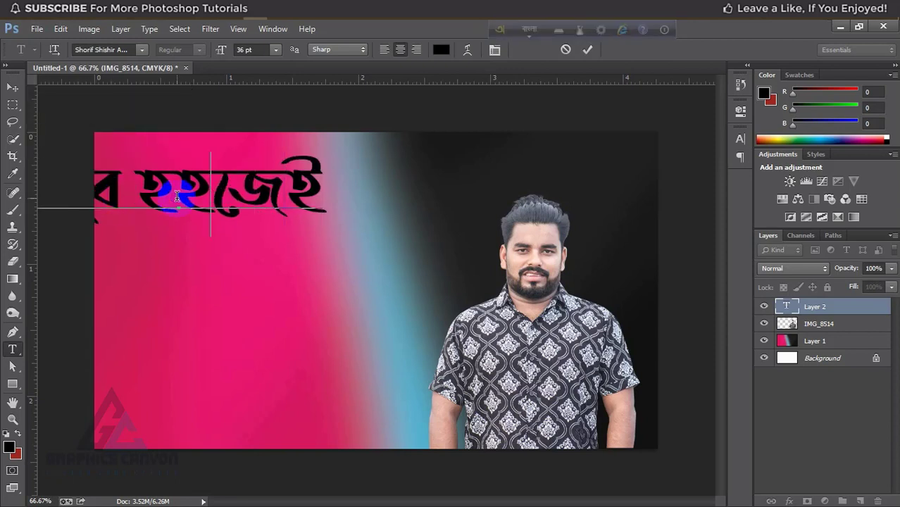
key(BackSpace)
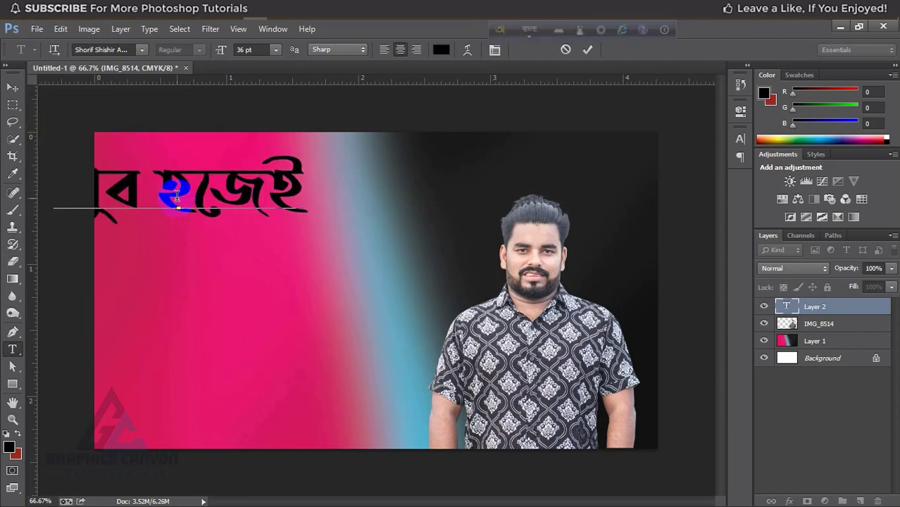
text(s)
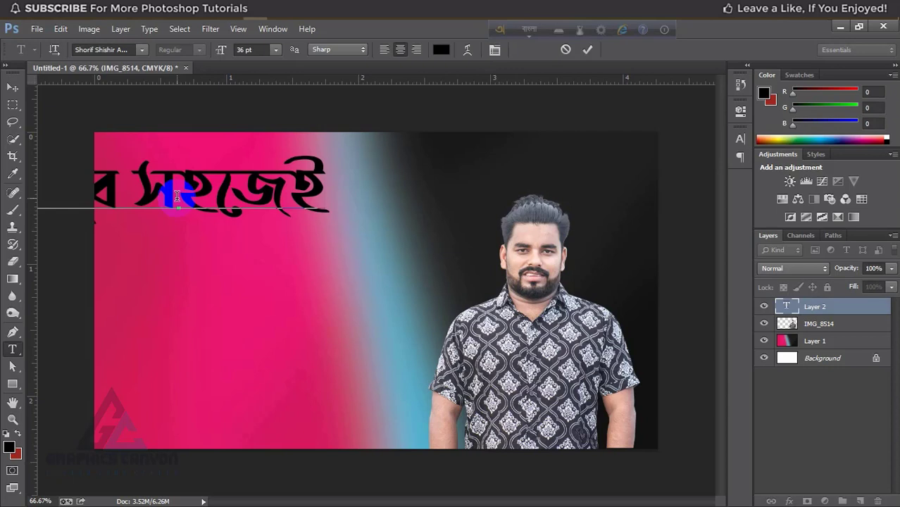
text(t)
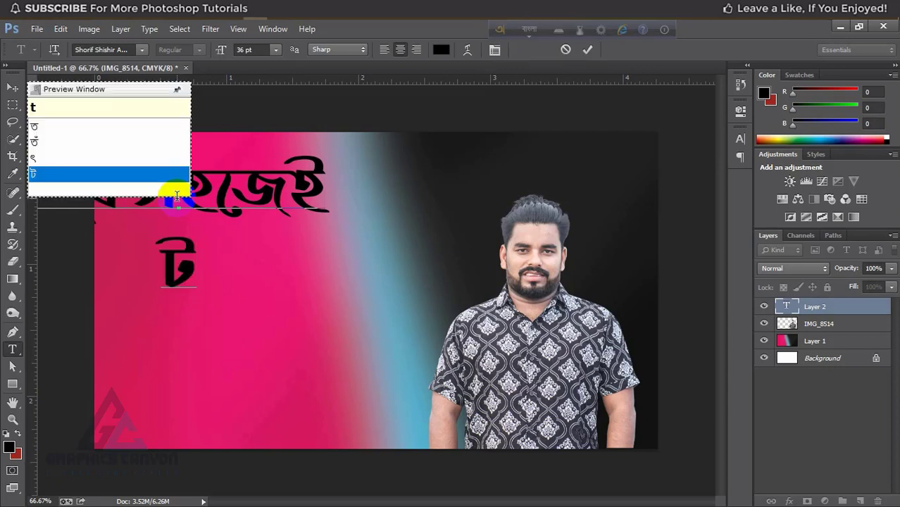
text(hm)
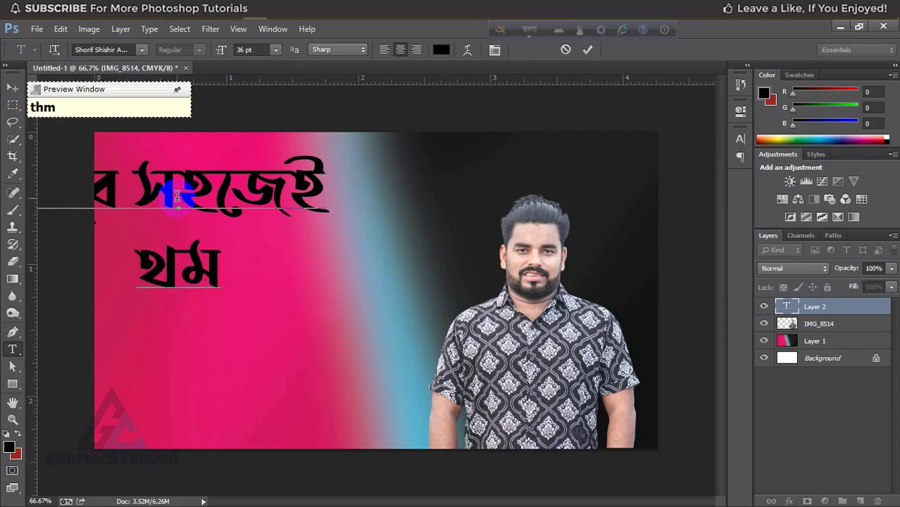
text(a)
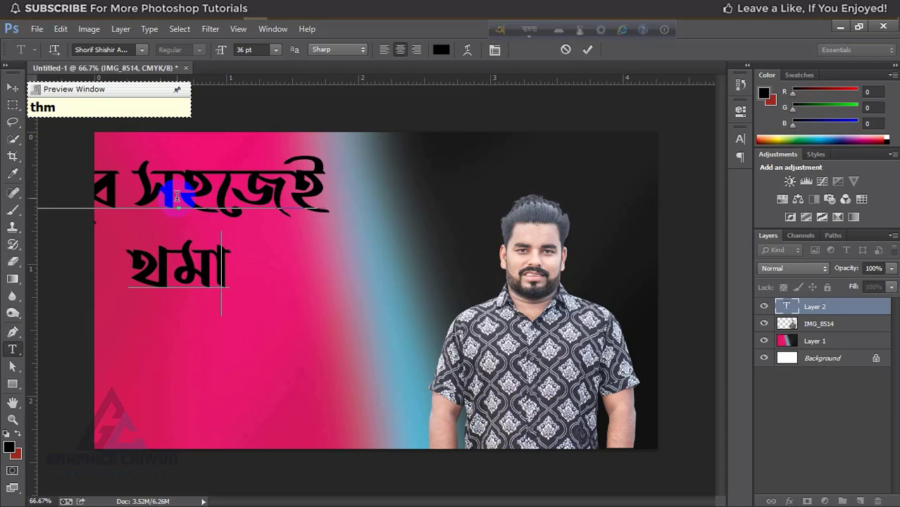
key(BackSpace)
text(্ব)
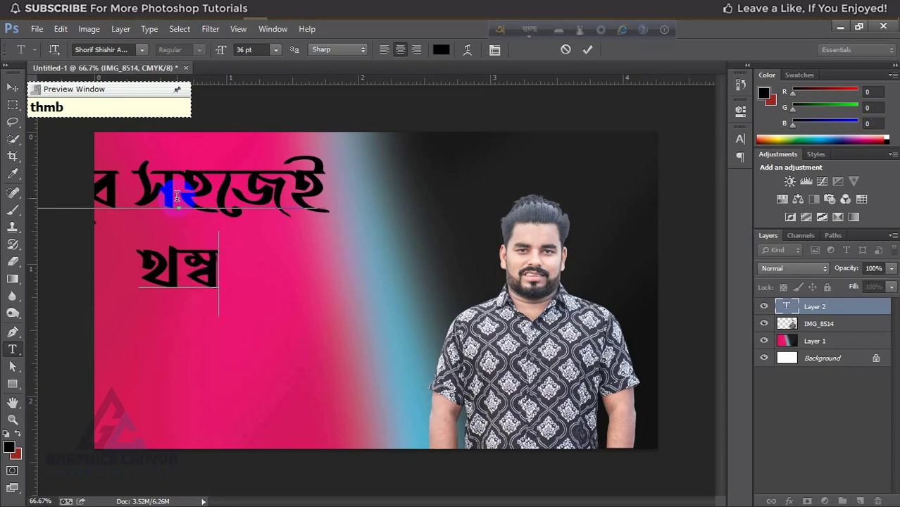
text(neil)
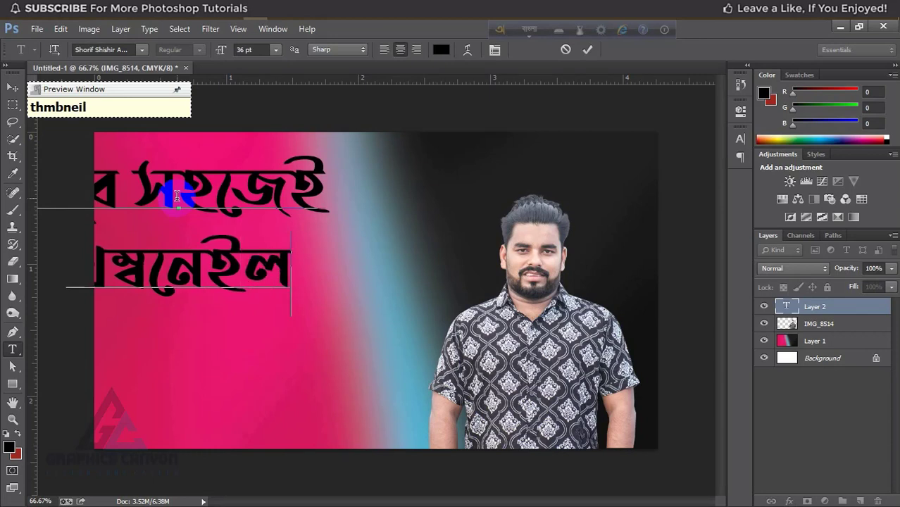
Step: Add the third headline line 'toiri korun' (তৈরি করুন) and select all the text
key(Return)
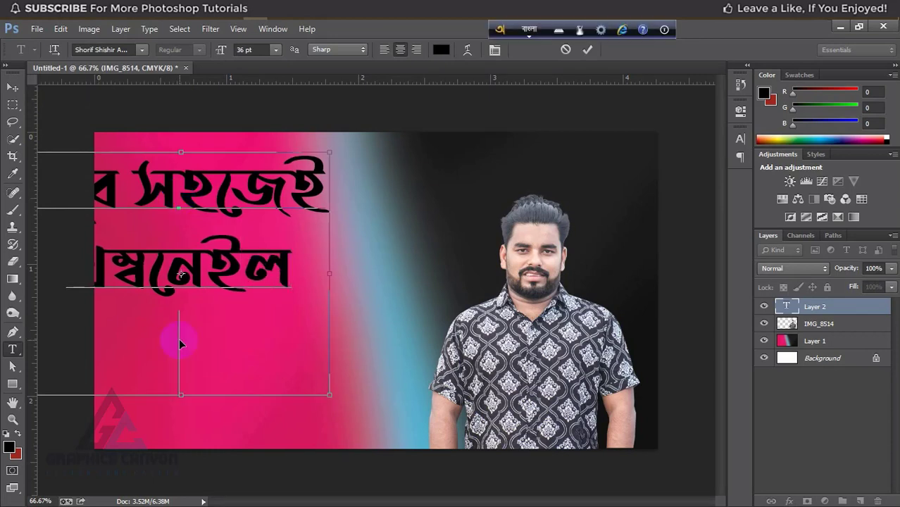
text(toiri k)
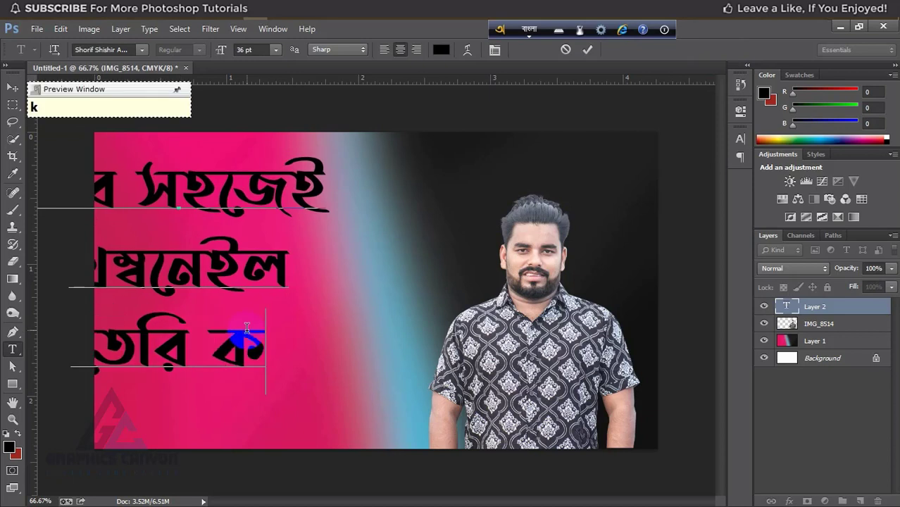
text(o)
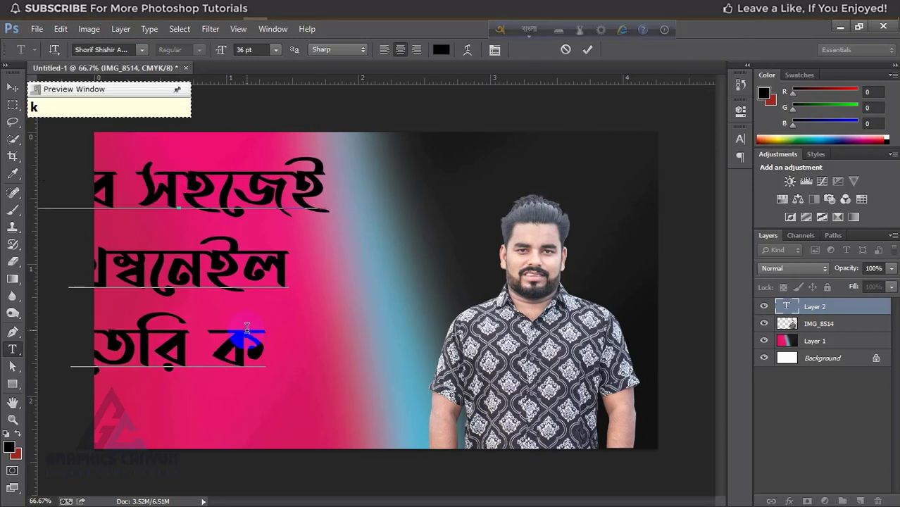
text(run)
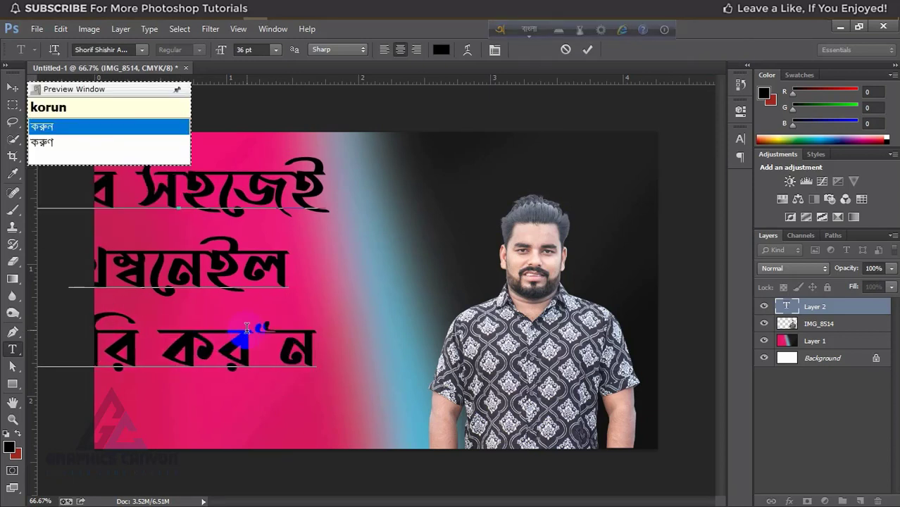
key(Down)
key(Up)
key(space)
key(ctrl)
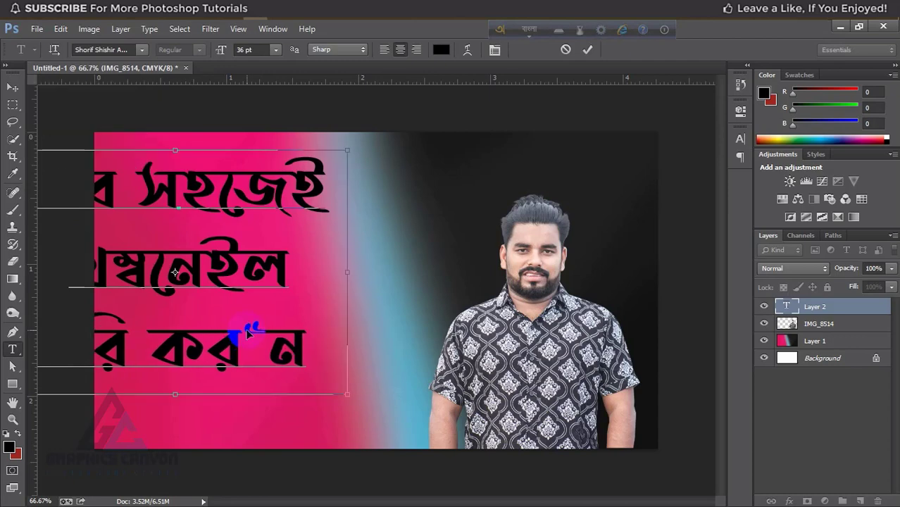
key(ctrl+a)
Step: Give the middle line থম্বনেইল a bold font and shift the headline right
click(142, 49)
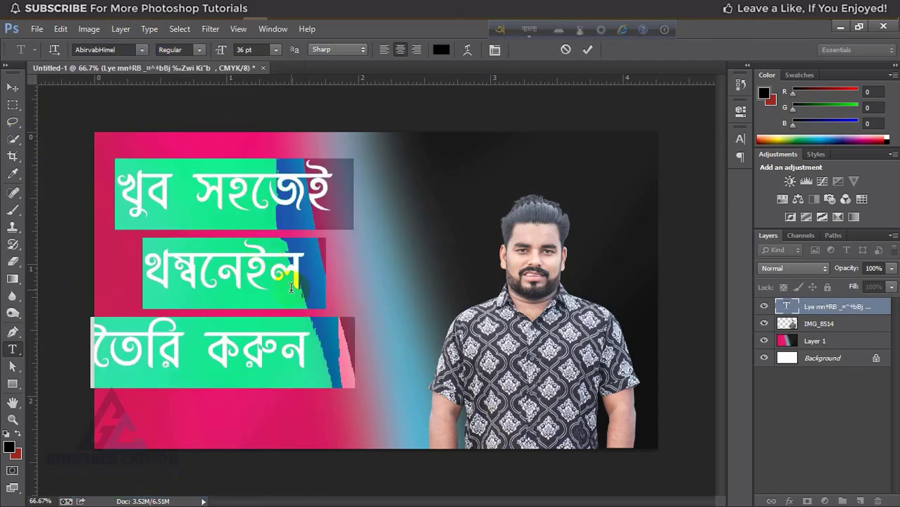
drag(303, 268, 145, 266)
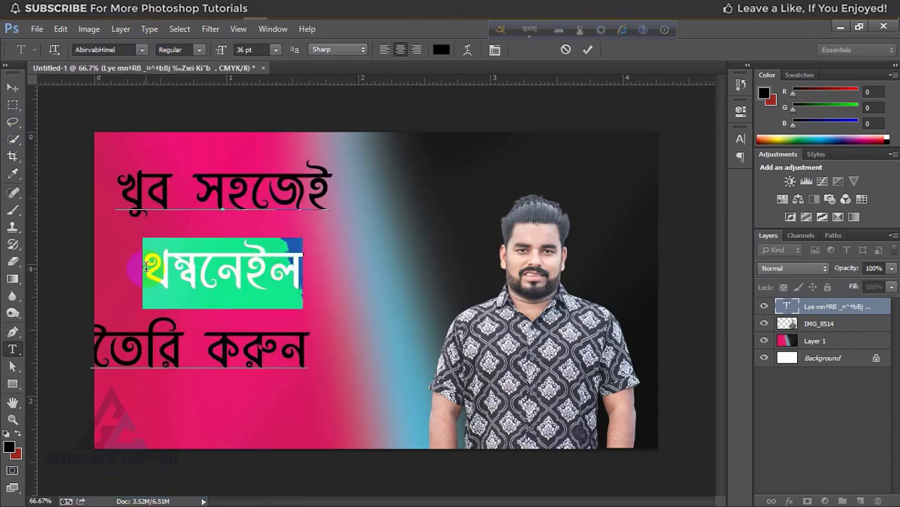
click(128, 116)
click(142, 51)
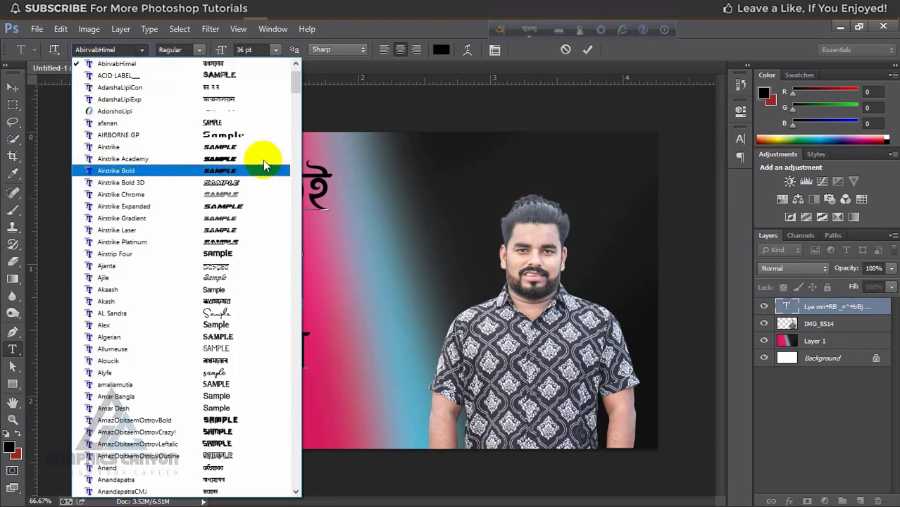
mouse_move(295, 70)
mouse_down()
mouse_move(292, 257)
mouse_move(309, 411)
mouse_up()
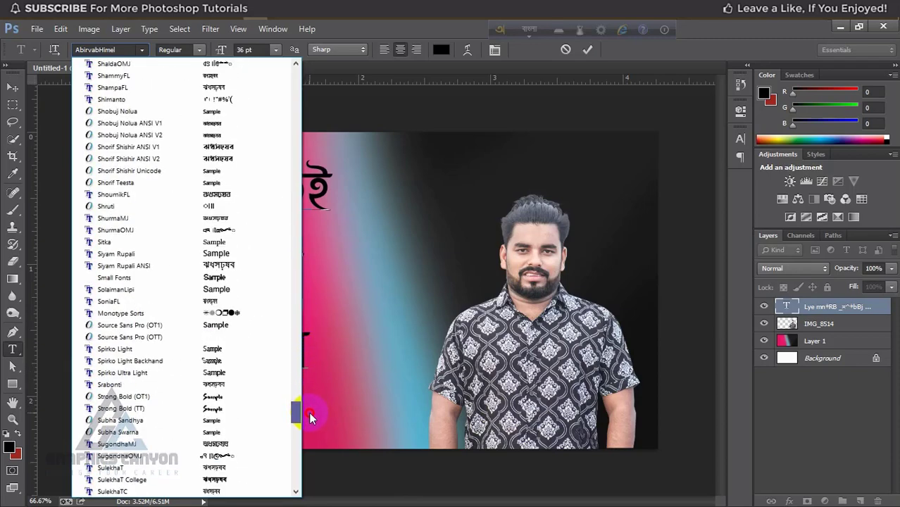
click(249, 147)
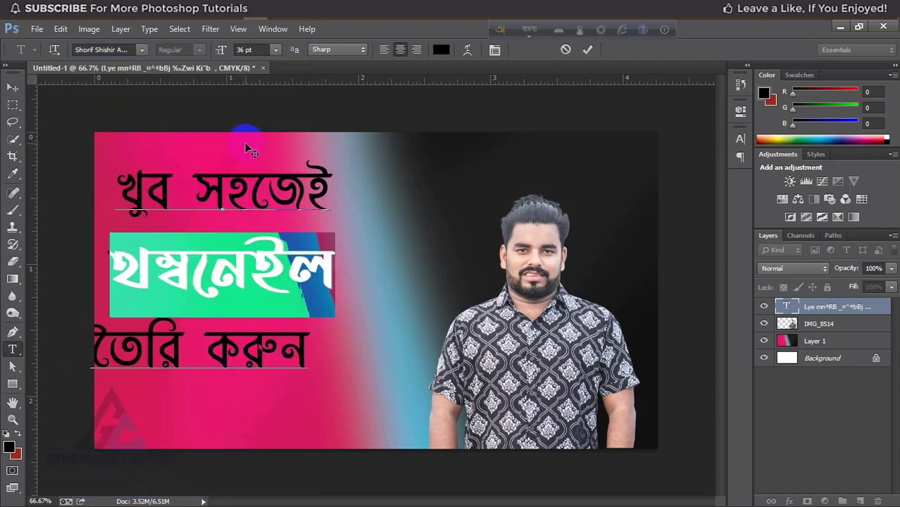
click(12, 87)
drag(271, 199, 318, 197)
Step: Delete the stray trailing character and move the headline slightly left and lower
key(t)
click(275, 223)
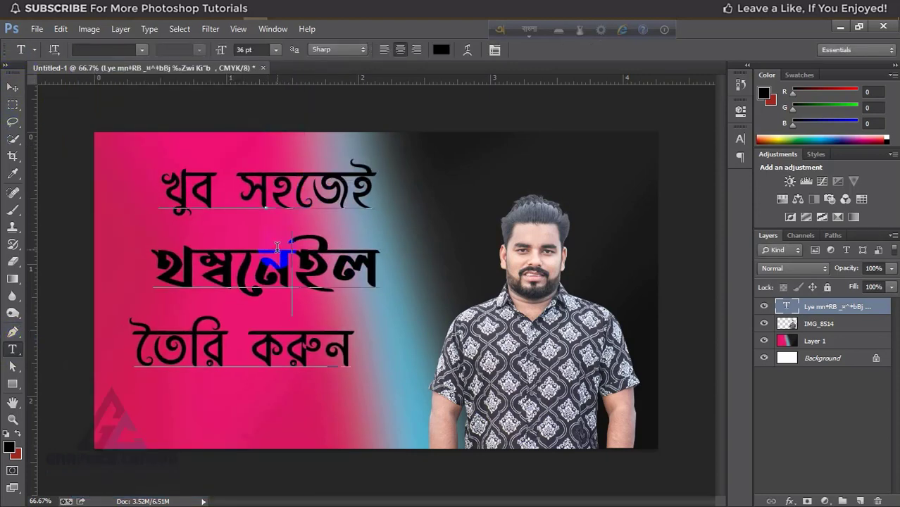
key(ctrl+a)
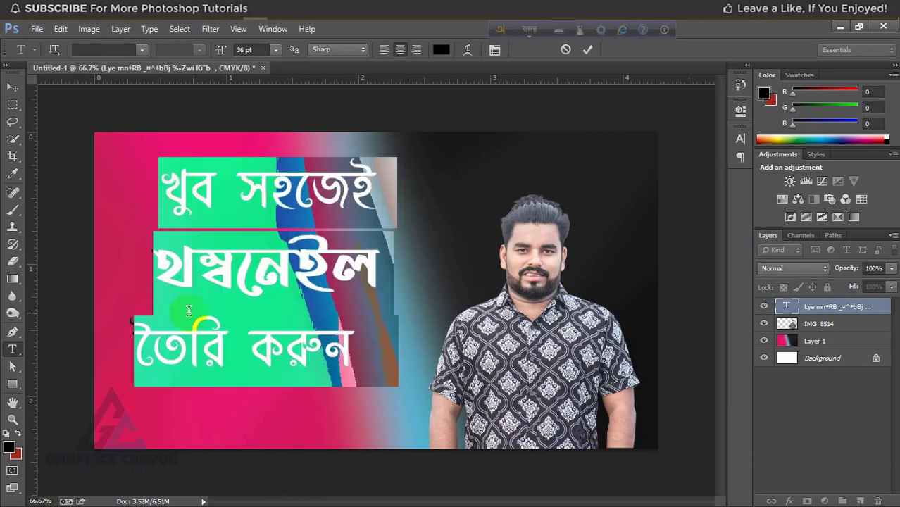
click(392, 352)
key(BackSpace)
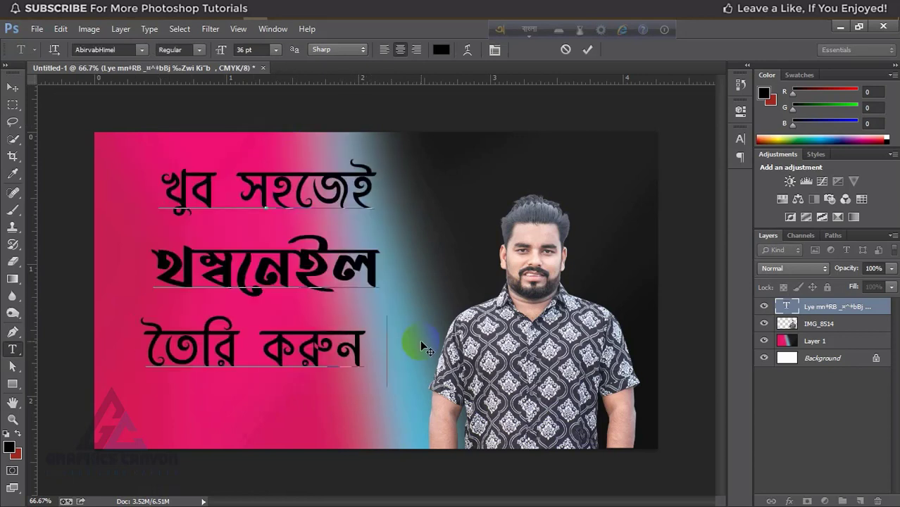
key(BackSpace)
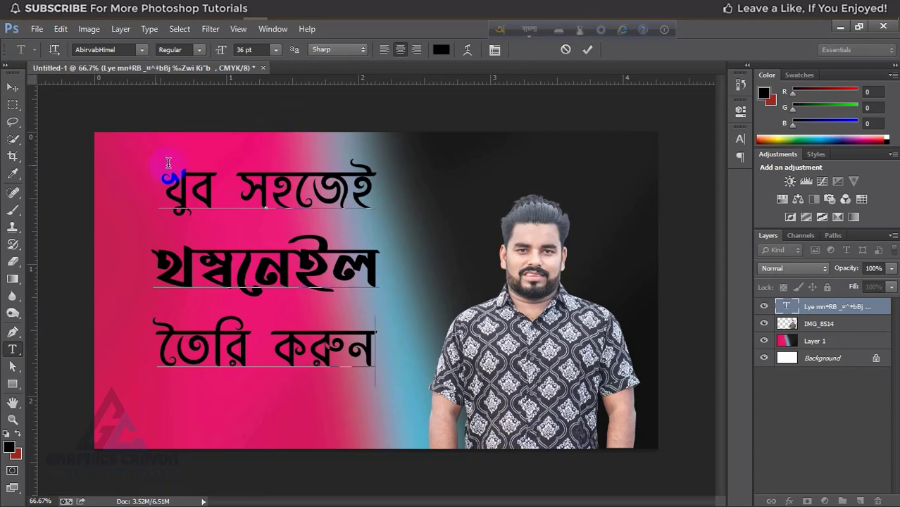
click(14, 89)
drag(284, 190, 269, 228)
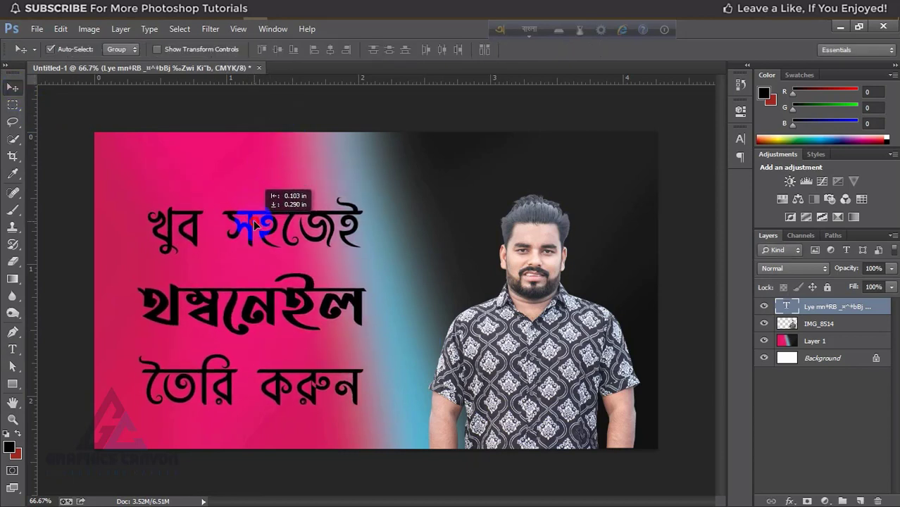
Step: Scale the headline to about 119% and move it up and to the right
key(ctrl+t)
drag(365, 197, 388, 173)
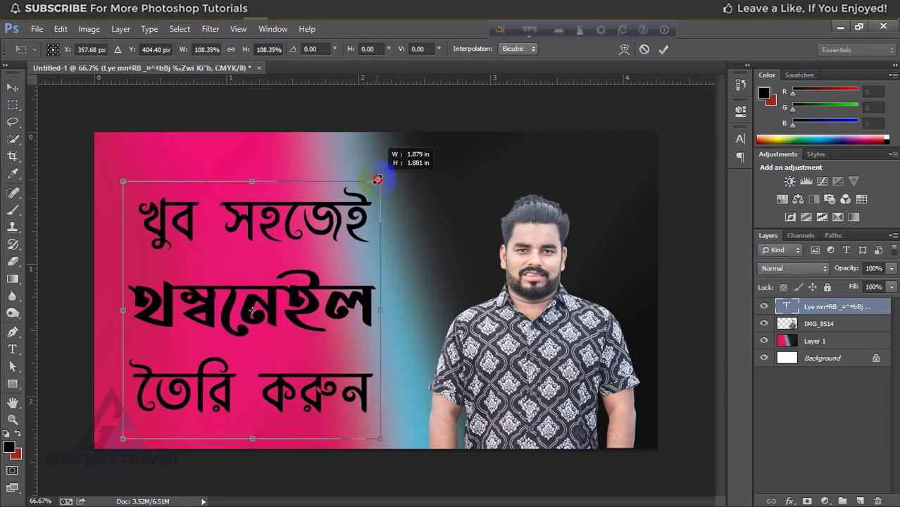
drag(305, 280, 316, 267)
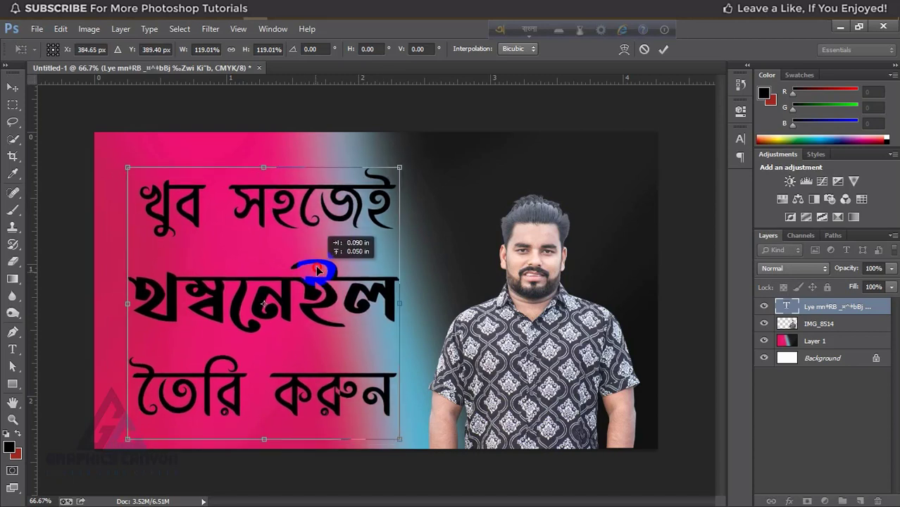
click(666, 49)
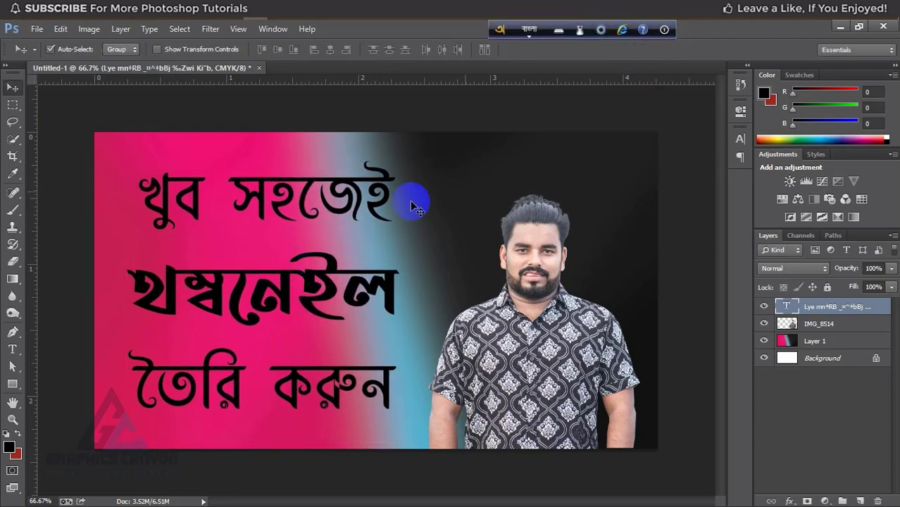
click(12, 349)
mouse_move(271, 291)
mouse_down()
mouse_move(252, 291)
mouse_move(393, 292)
mouse_up()
drag(317, 194, 325, 193)
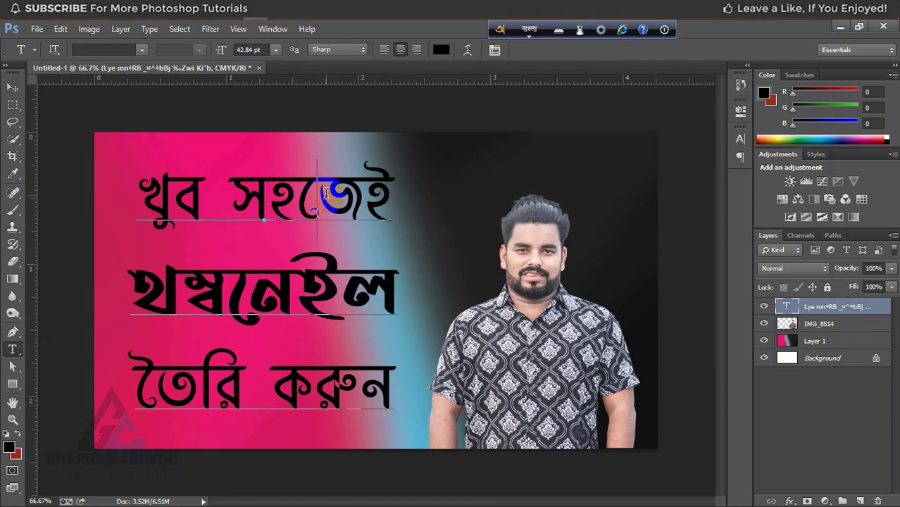
key(ctrl+a)
Step: Recolour the three-line Bangla headline pure white (ffffff)
click(440, 49)
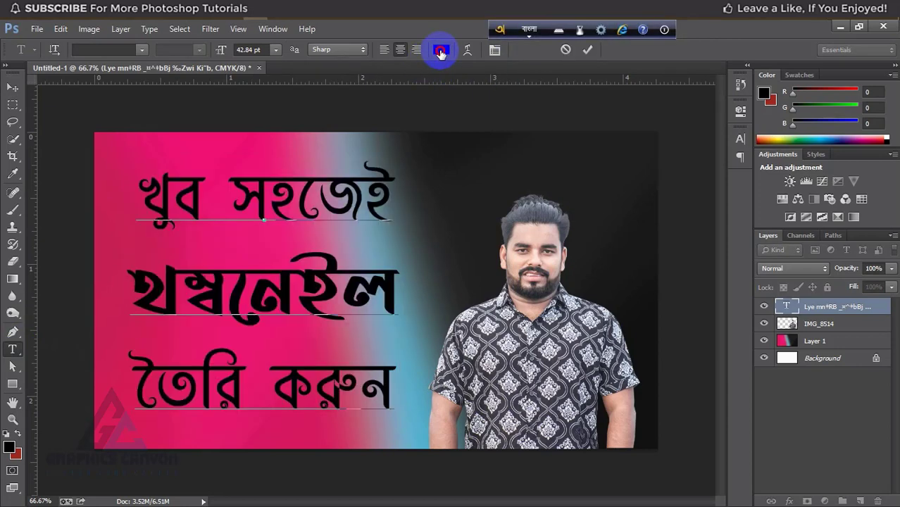
drag(542, 256, 504, 148)
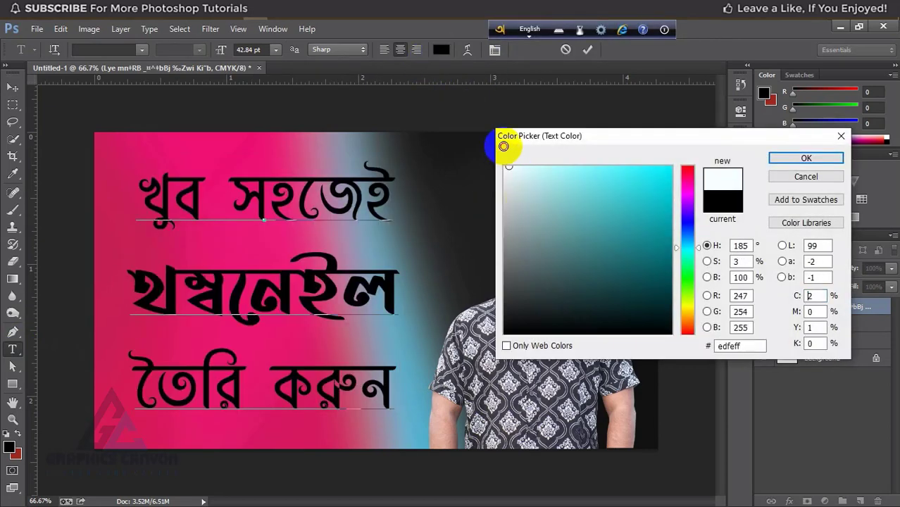
click(783, 159)
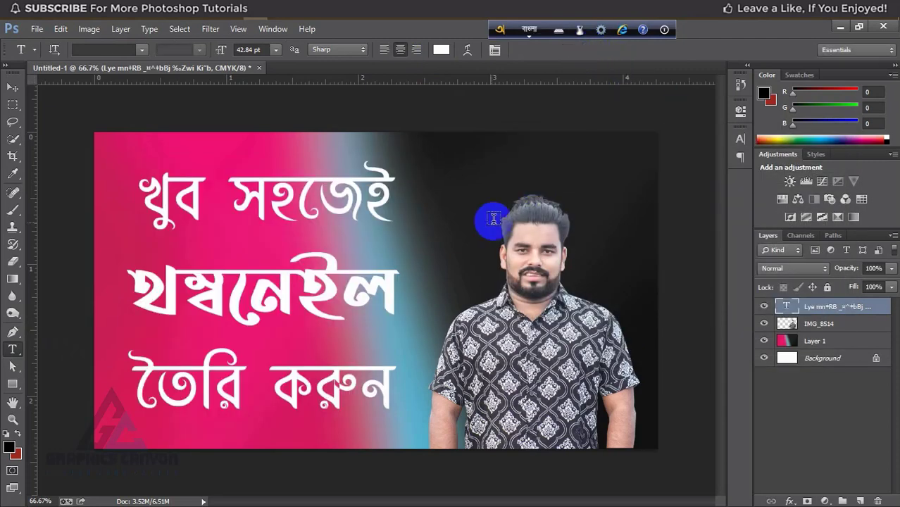
mouse_move(299, 283)
mouse_down()
mouse_move(385, 292)
mouse_move(130, 296)
mouse_up()
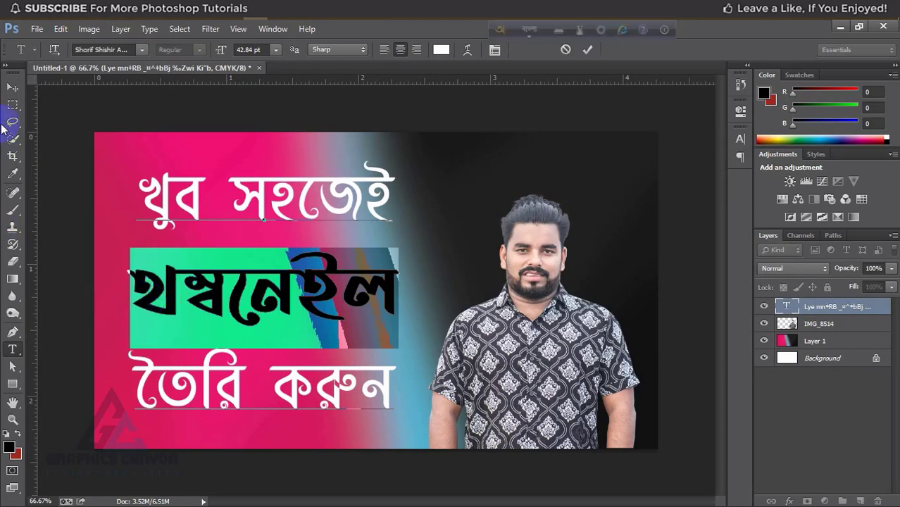
click(12, 88)
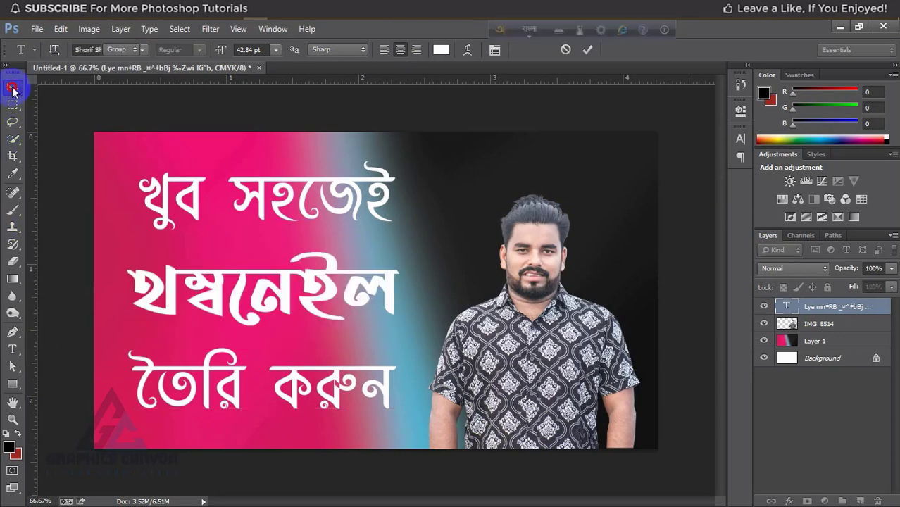
Step: Set a bright yellow foreground and draw a rectangle bar across the headline's middle line
click(9, 449)
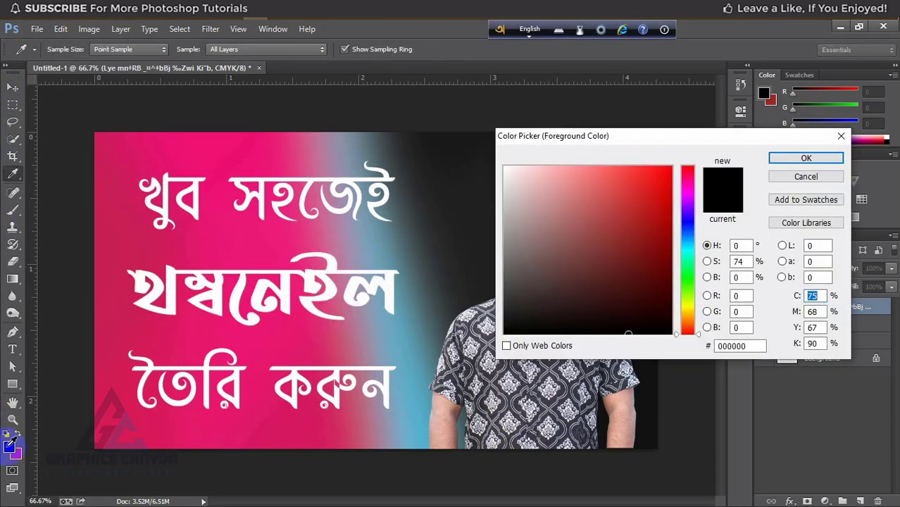
click(687, 308)
drag(648, 240, 681, 158)
click(775, 158)
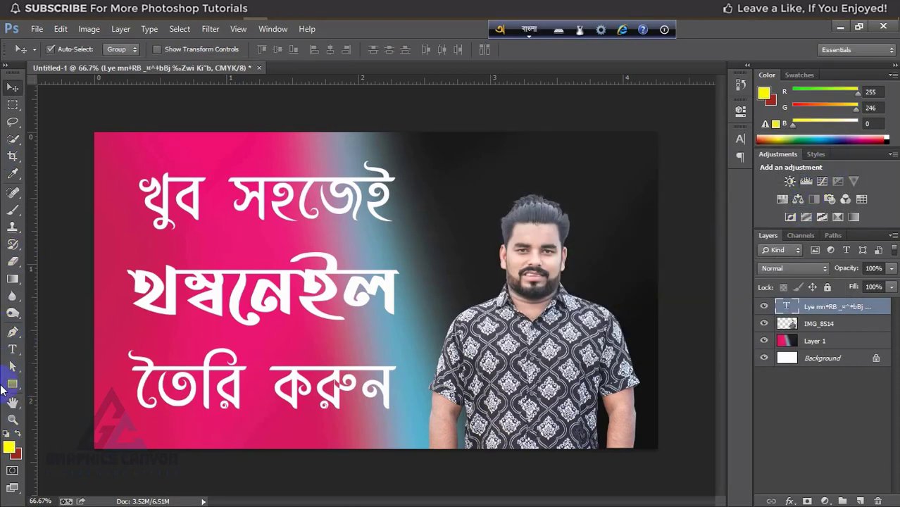
click(11, 384)
drag(119, 262, 413, 333)
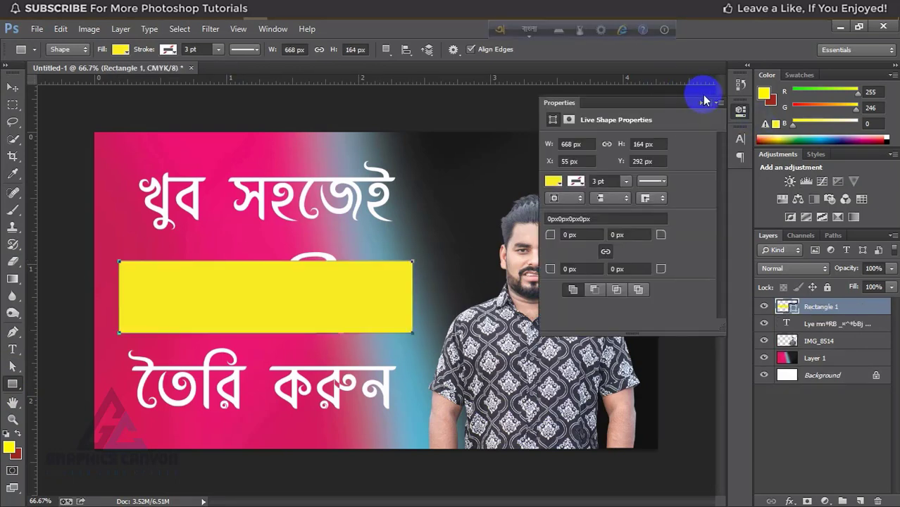
click(701, 103)
Step: Nudge the yellow bar into place and raise its top edge slightly to make it taller
click(13, 87)
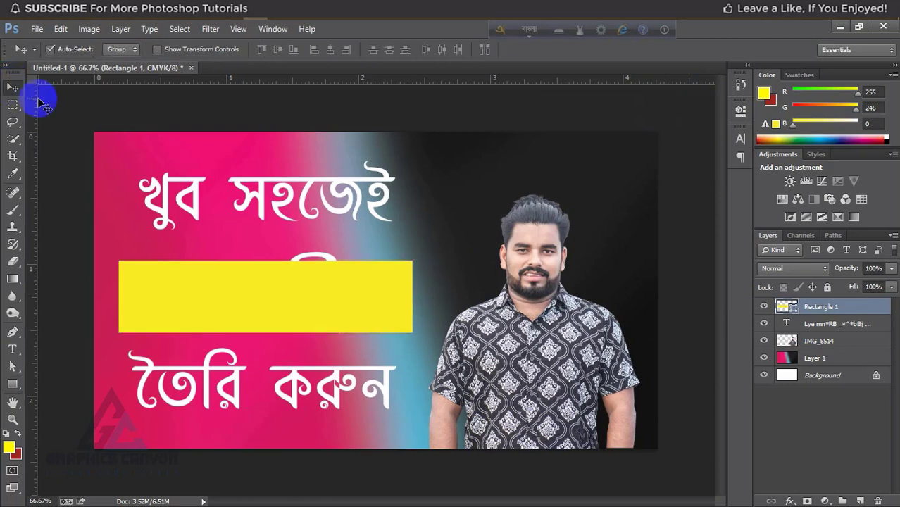
key(Up)
key(Up)
key(Up)
key(Up)
key(Up)
key(Up)
key(Up)
key(Up)
key(Up)
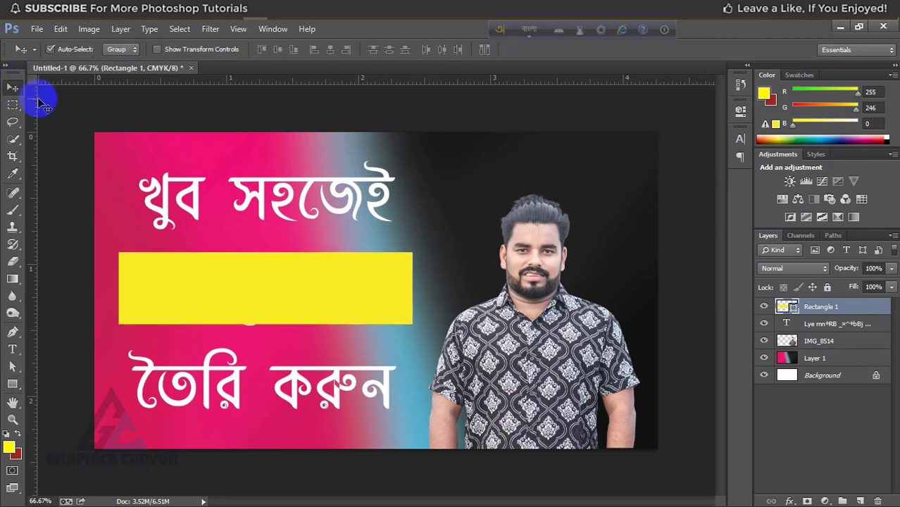
key(Down)
key(Down)
key(Down)
key(Down)
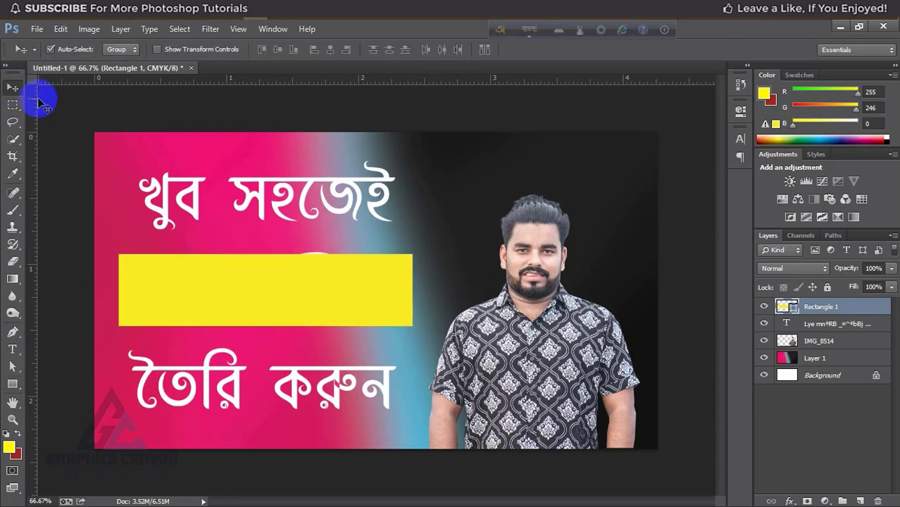
key(ctrl+t)
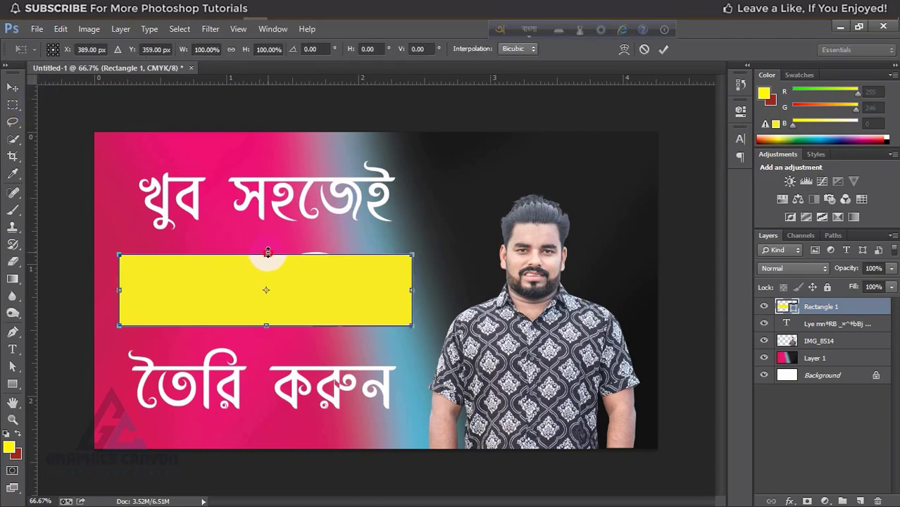
drag(268, 251, 267, 250)
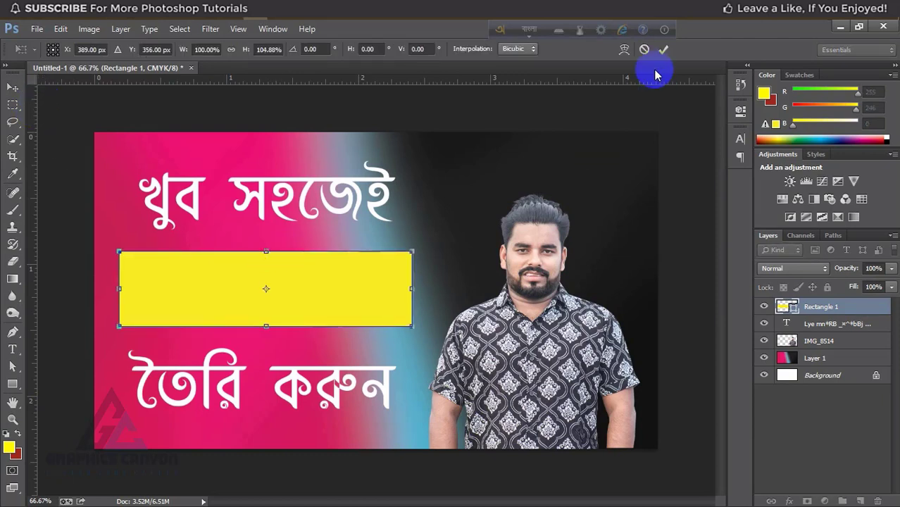
key(Return)
Step: Move the yellow bar's layer beneath the headline text layer and nudge the bar down slightly
drag(818, 313, 823, 338)
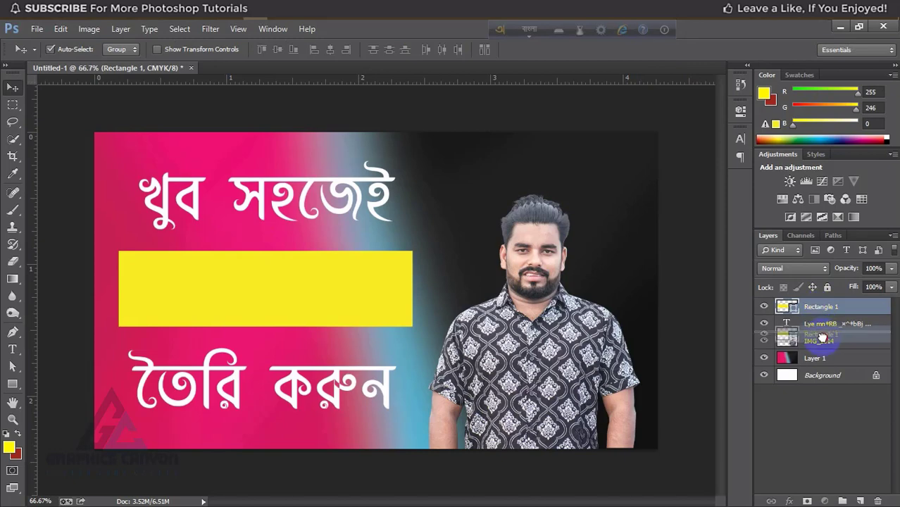
scroll(246, 288, up, 1)
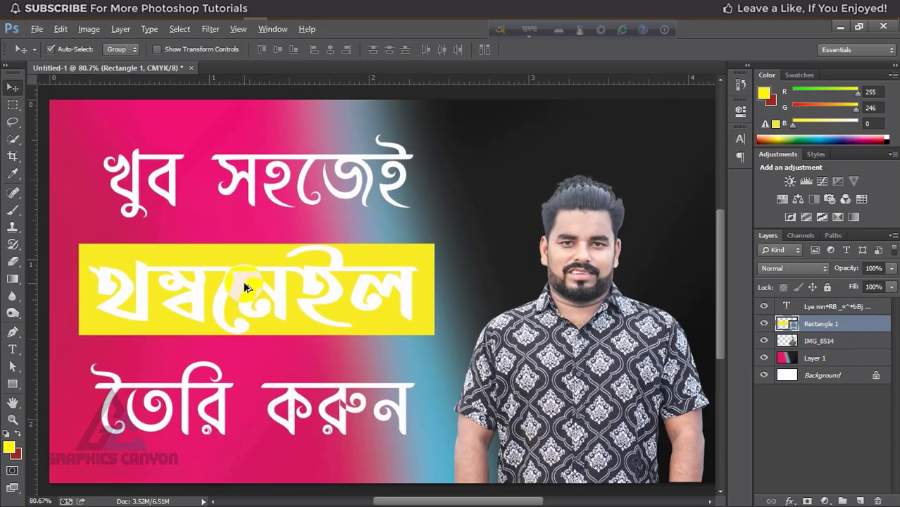
key(alt+f)
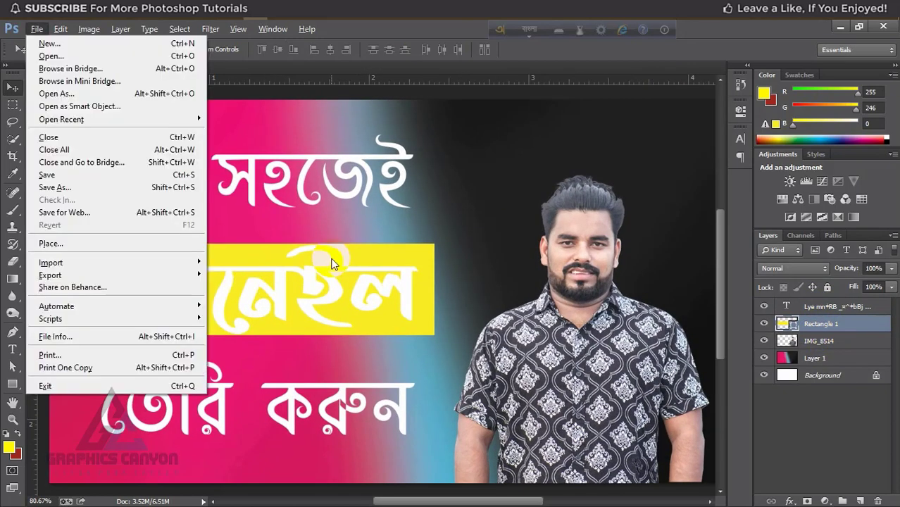
click(333, 261)
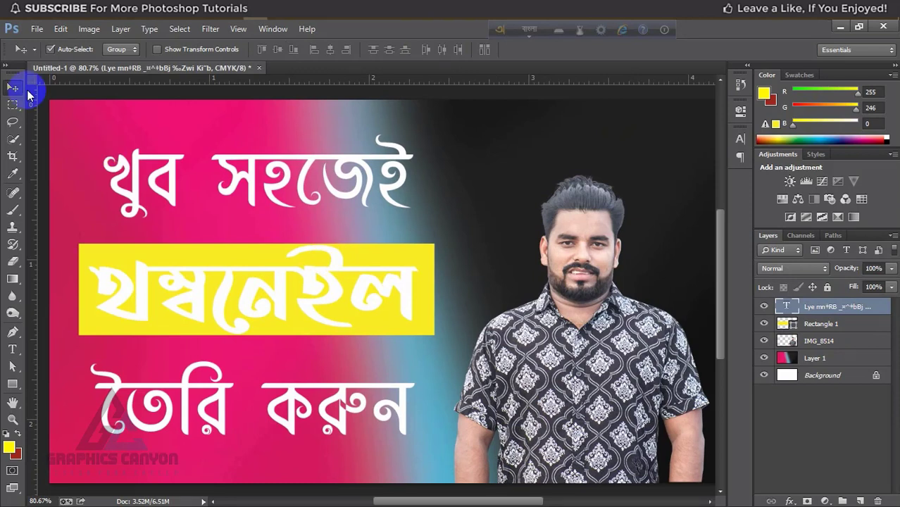
click(834, 325)
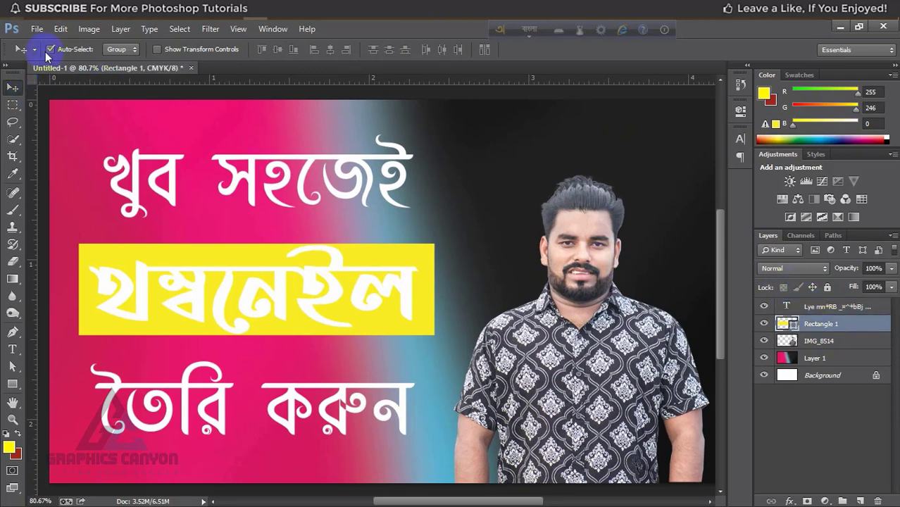
key(Down)
key(Down)
key(Down)
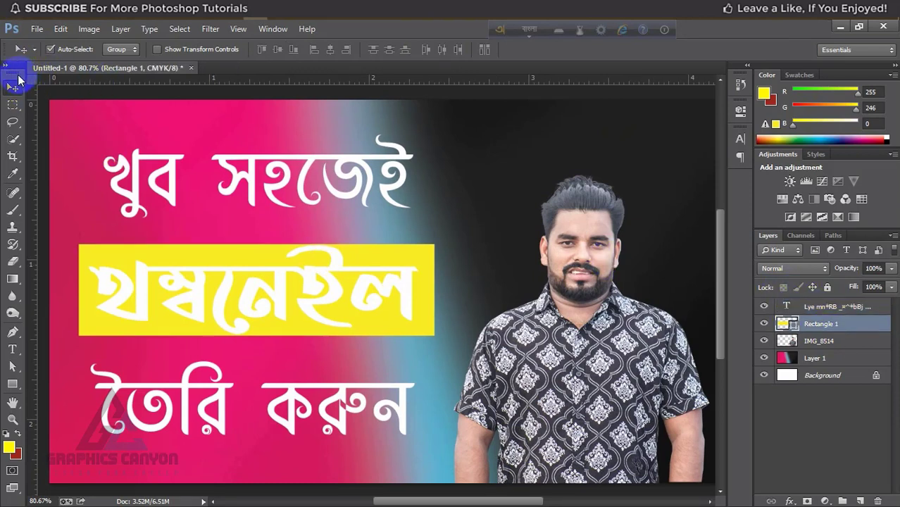
Step: Colour the middle word থম্বনেইল black (000000) and commit the text edit
click(13, 349)
click(293, 300)
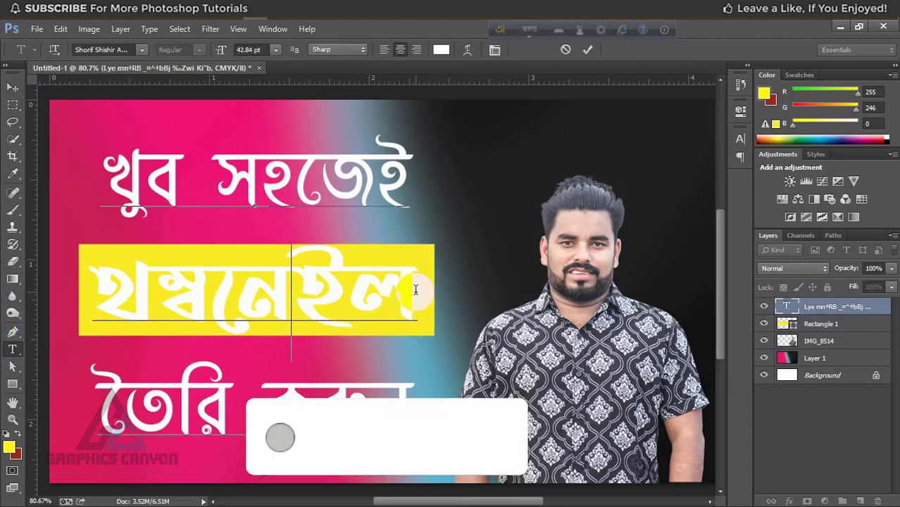
drag(415, 289, 92, 289)
click(441, 50)
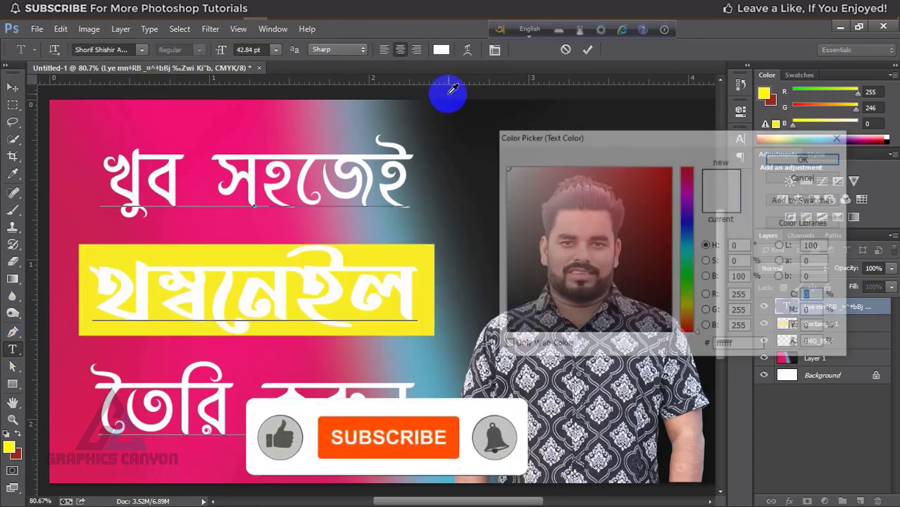
click(535, 334)
click(805, 158)
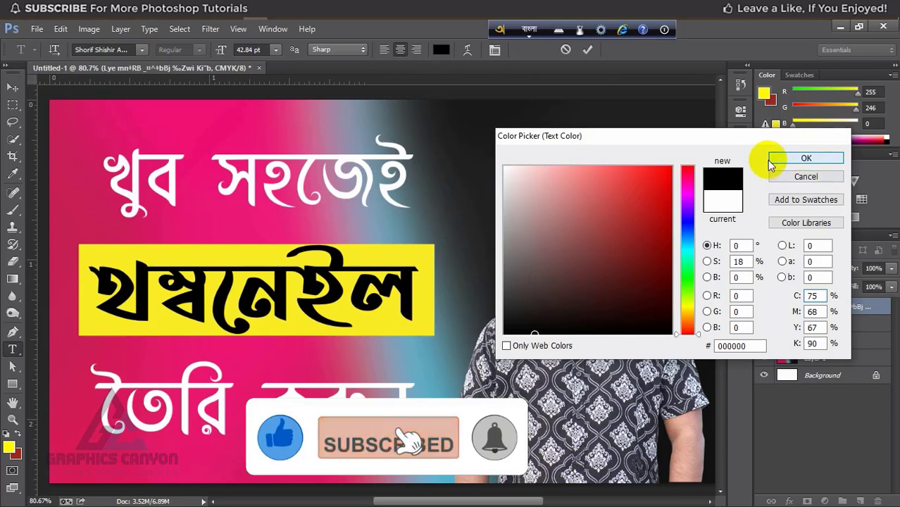
click(587, 49)
key(ctrl+minus)
key(ctrl+minus)
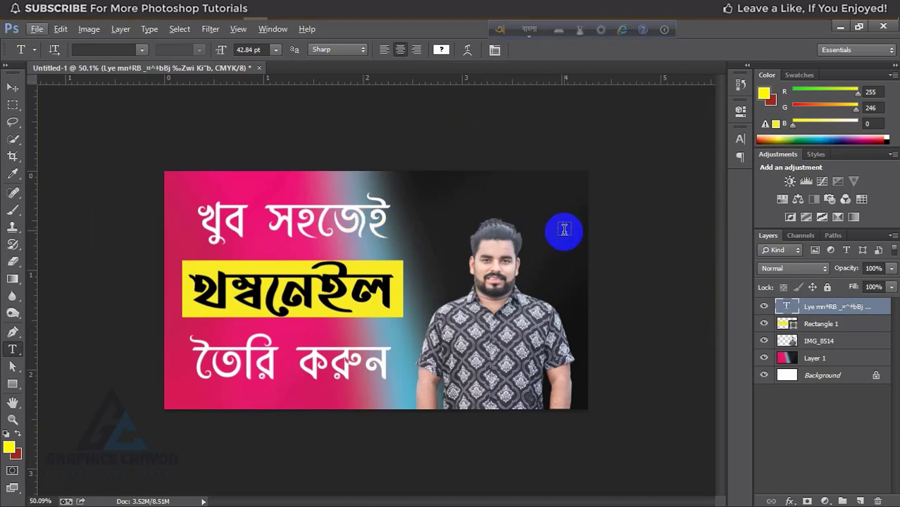
Step: Move the man's photo up, enlarge it to about 121% and shift it down-right
scroll(562, 214, down, 1)
click(13, 86)
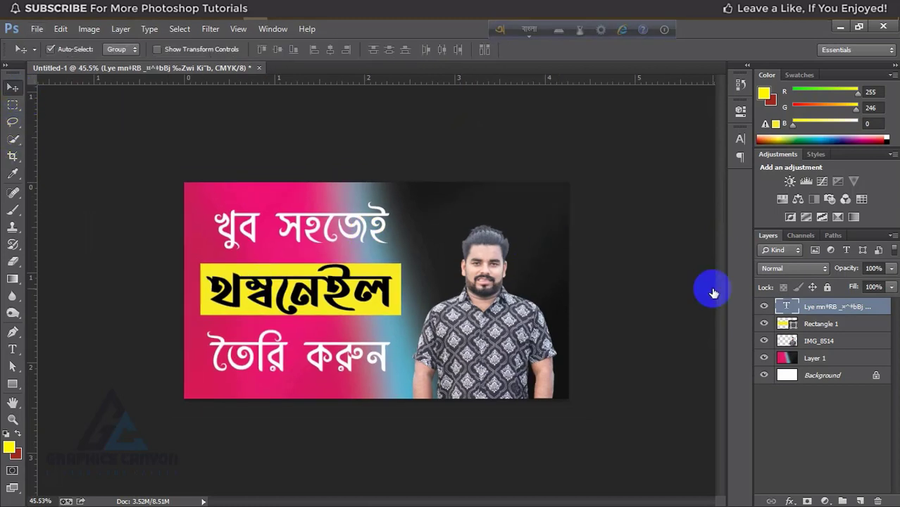
click(820, 341)
drag(506, 312, 506, 287)
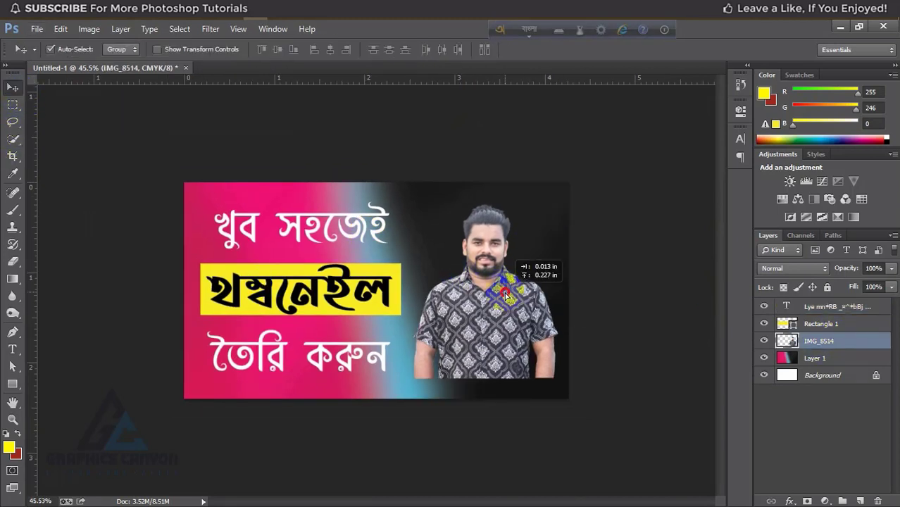
key(ctrl+t)
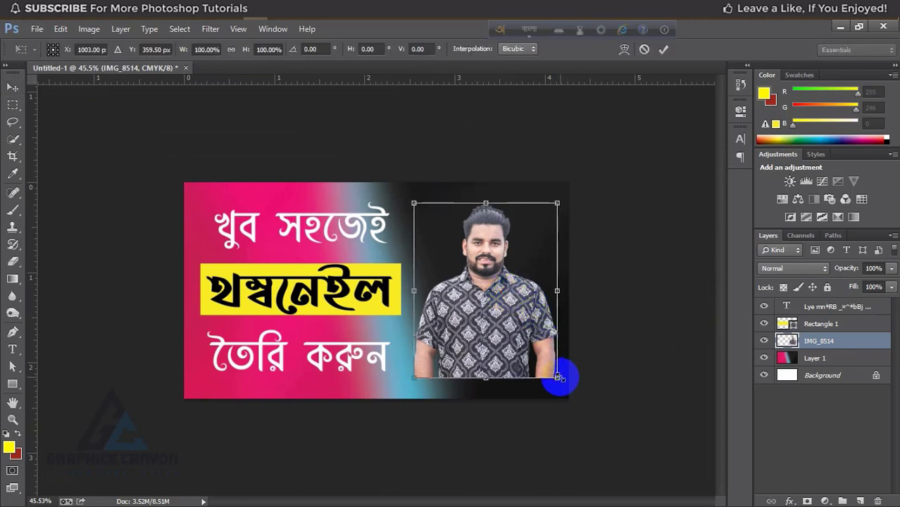
drag(570, 380, 572, 398)
drag(513, 363, 517, 370)
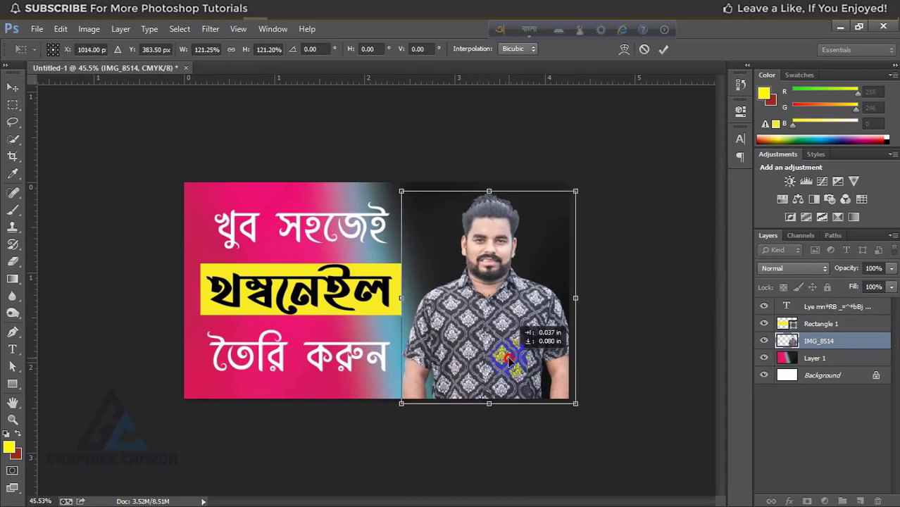
click(662, 49)
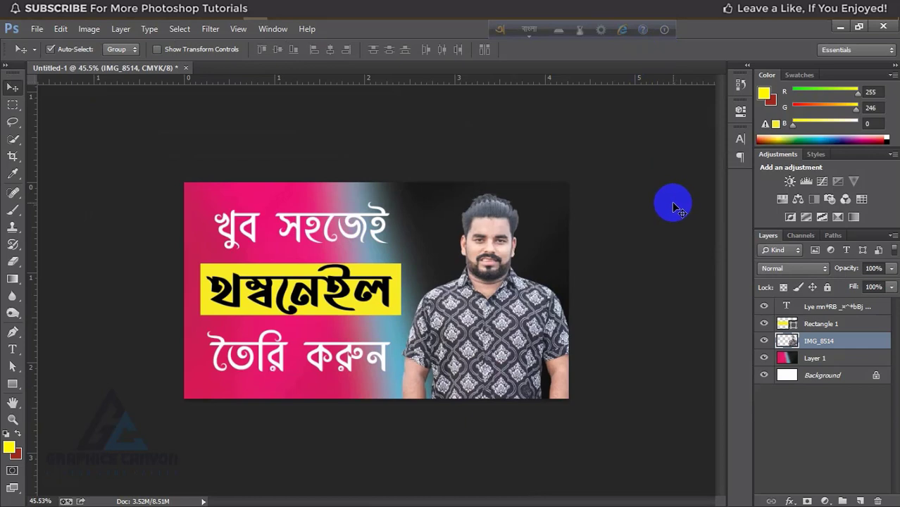
Step: Scale the man's photo back to about 91% and move it slightly left and down
key(ctrl+t)
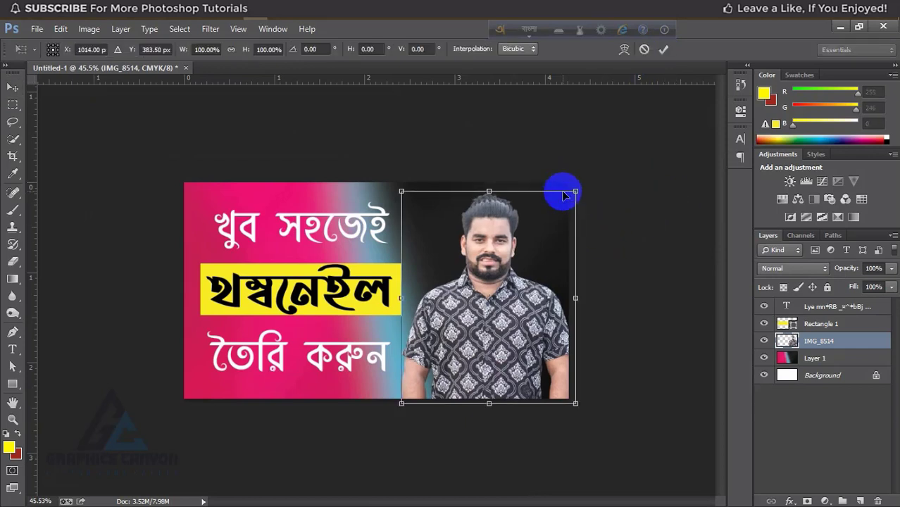
drag(579, 193, 568, 203)
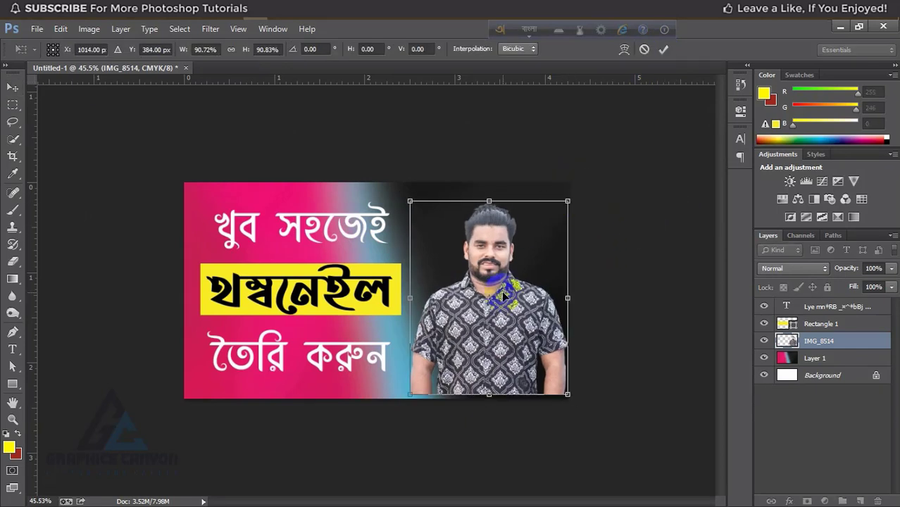
drag(504, 291, 496, 295)
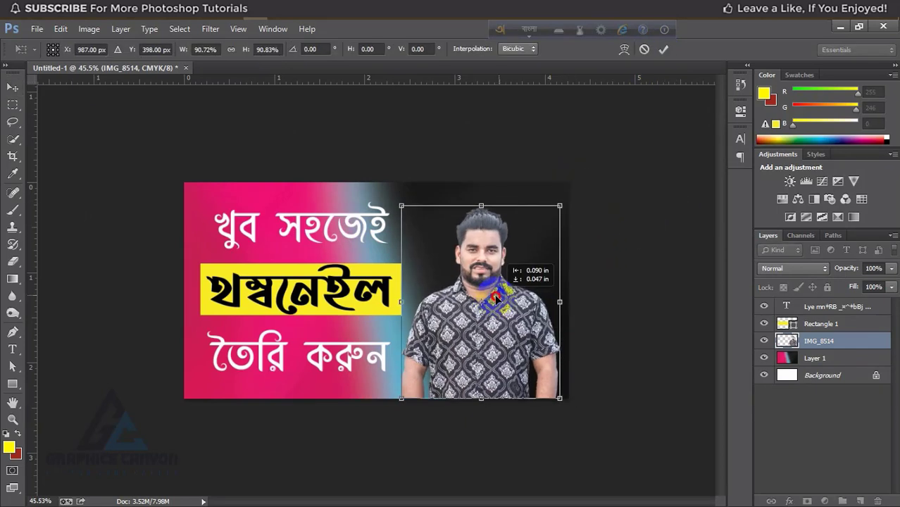
click(663, 48)
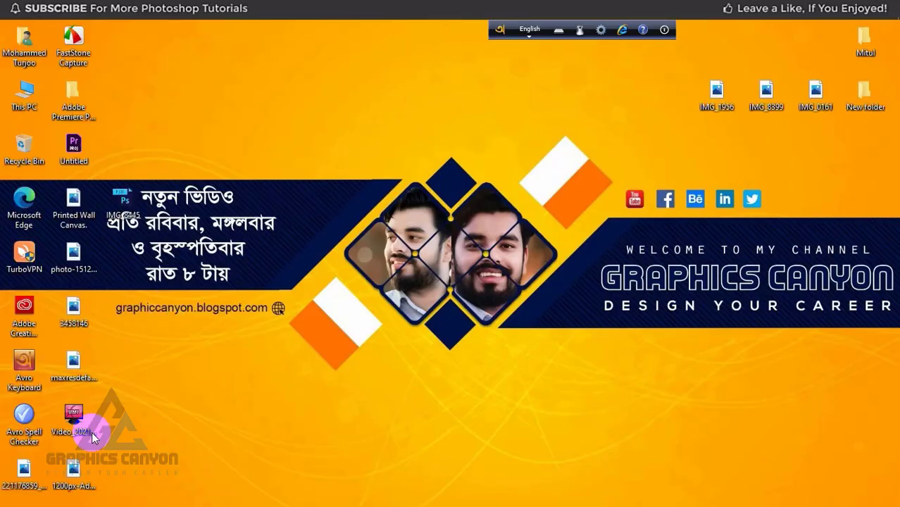
Step: Place the Photoshop Express logo at about 1.78% size, nudged into the bottom-left corner
mouse_move(73, 468)
mouse_down()
mouse_move(302, 44)
mouse_move(252, 299)
mouse_move(209, 321)
mouse_up()
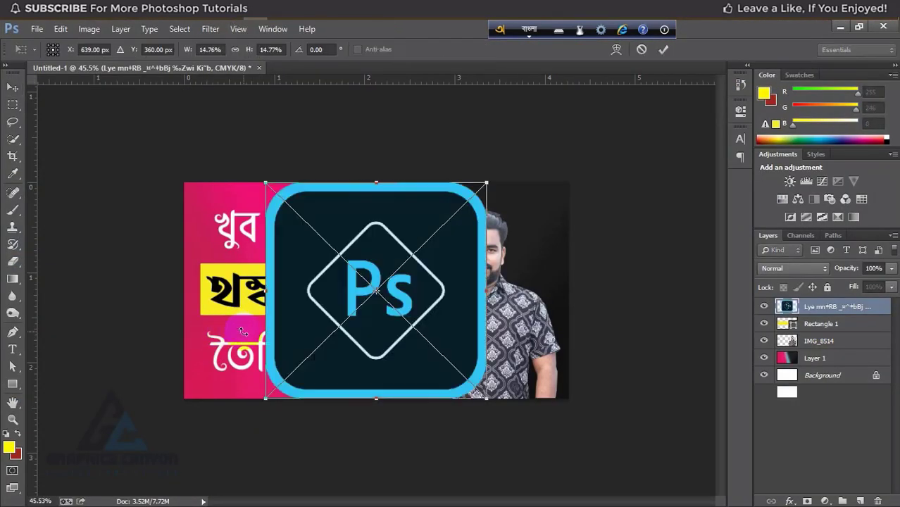
mouse_move(486, 182)
mouse_down()
mouse_move(322, 338)
mouse_move(215, 388)
mouse_up()
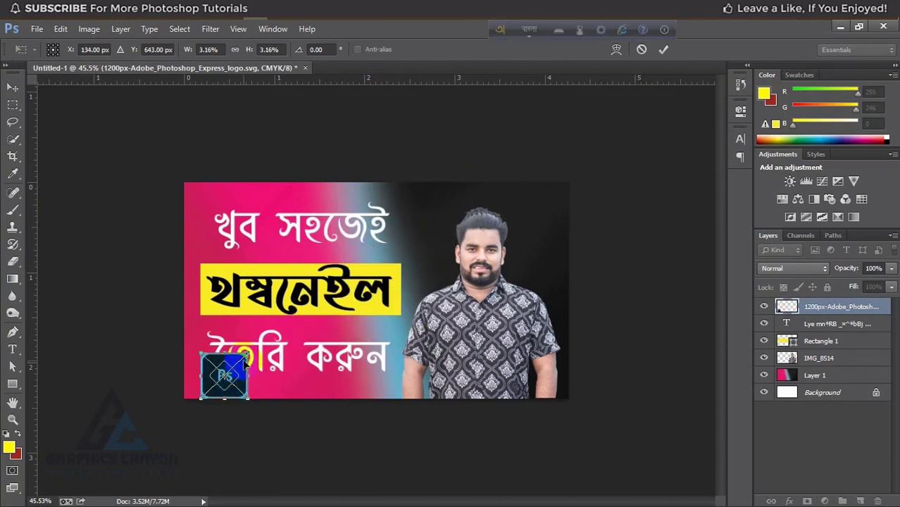
drag(257, 343, 238, 362)
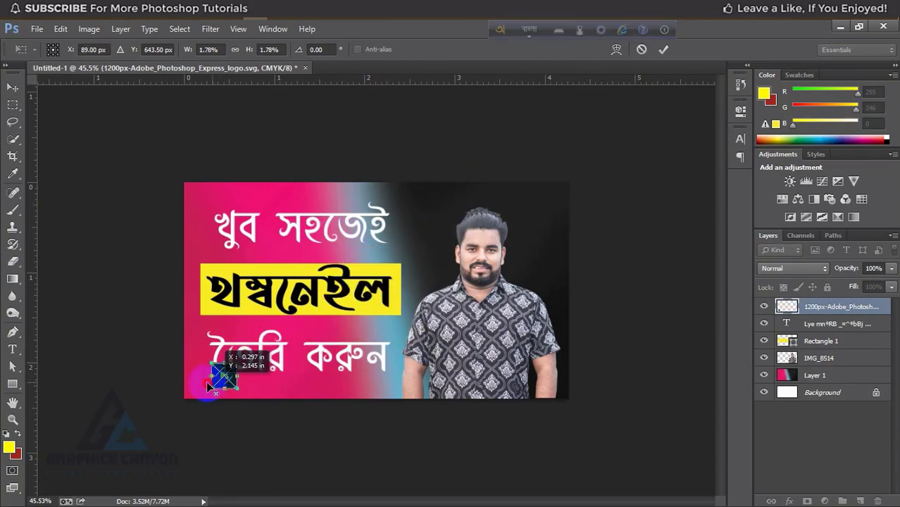
key(Return)
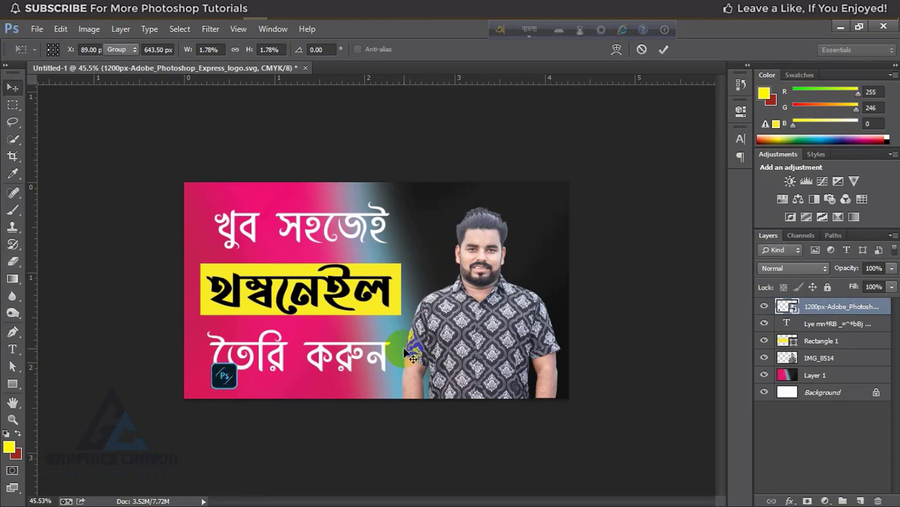
key(Left)
key(Left)
key(Left)
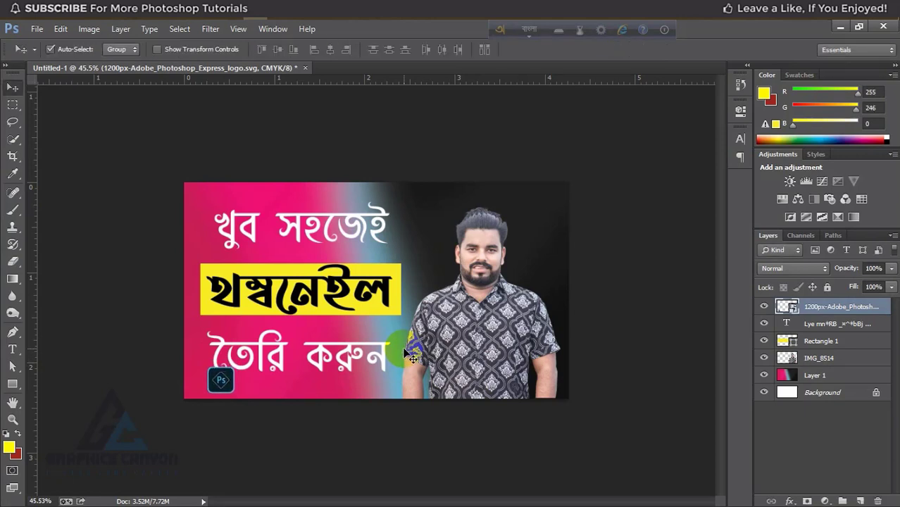
key(Left)
key(Left)
key(Left)
key(Left)
key(Left)
key(Left)
key(Down)
key(Down)
key(Down)
key(Left)
key(Left)
key(Left)
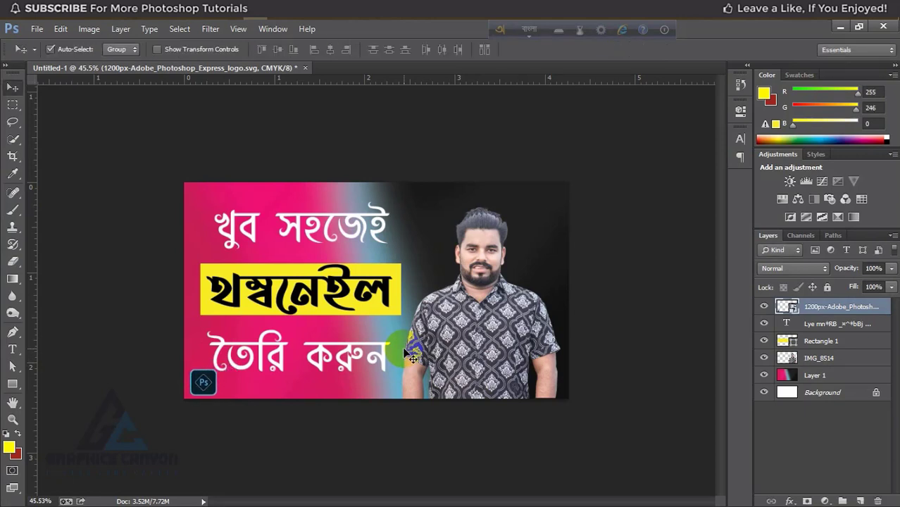
key(Left)
key(Left)
key(Left)
Step: Select Rectangle 1 with the headline text layer and nudge both up two pixels
click(822, 341)
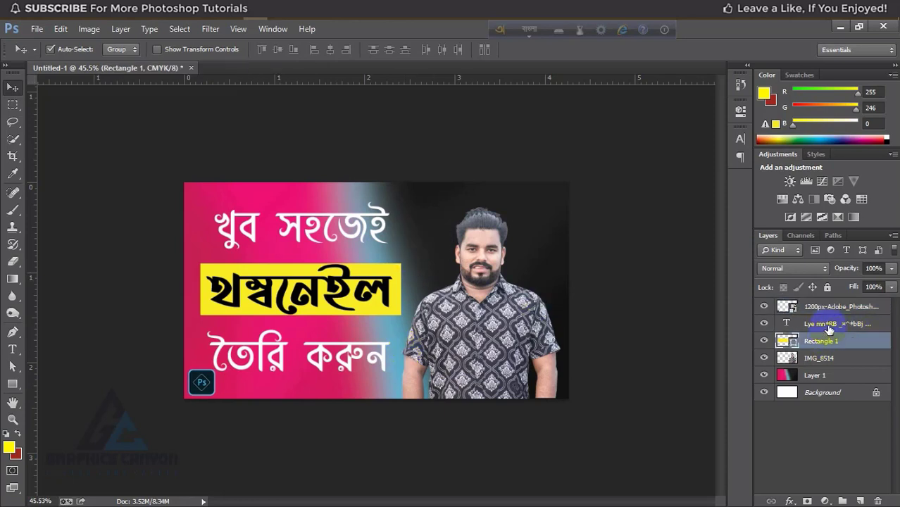
ctrl+click(829, 323)
key(Up)
key(Up)
key(Up)
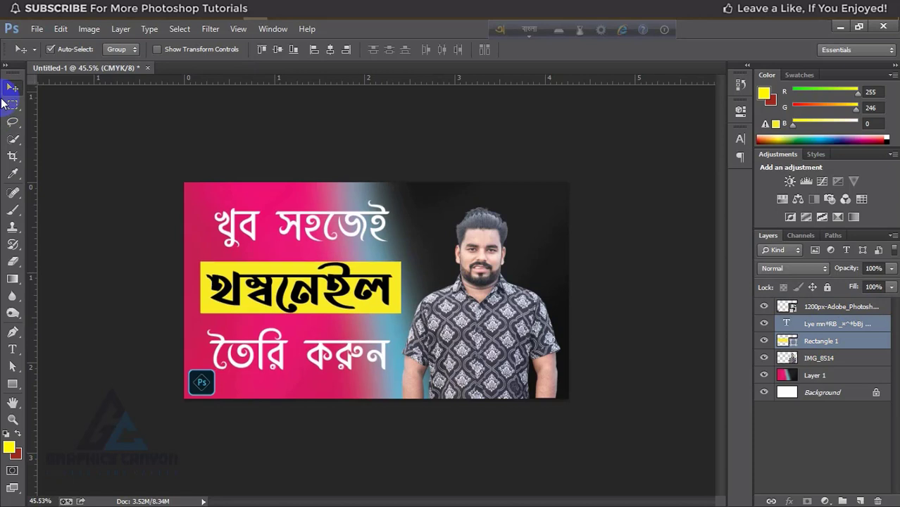
key(Up)
key(Up)
key(Up)
key(Up)
key(Up)
key(Up)
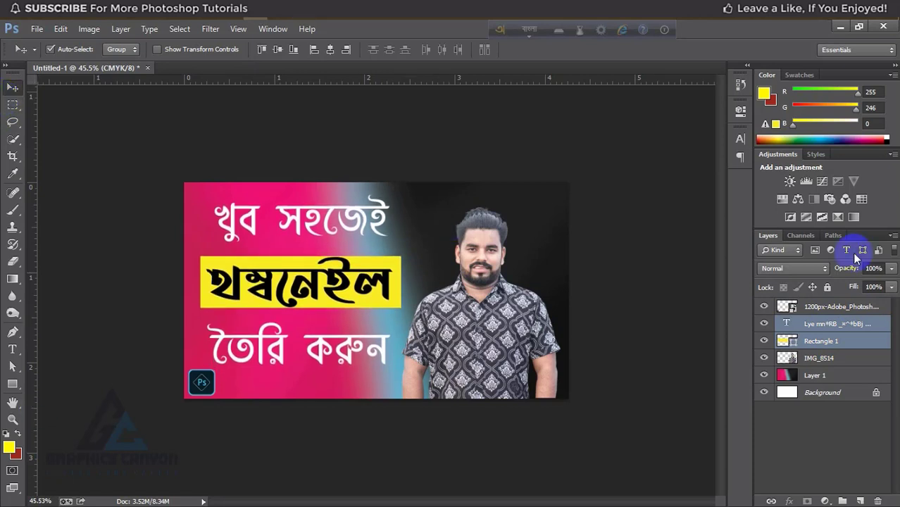